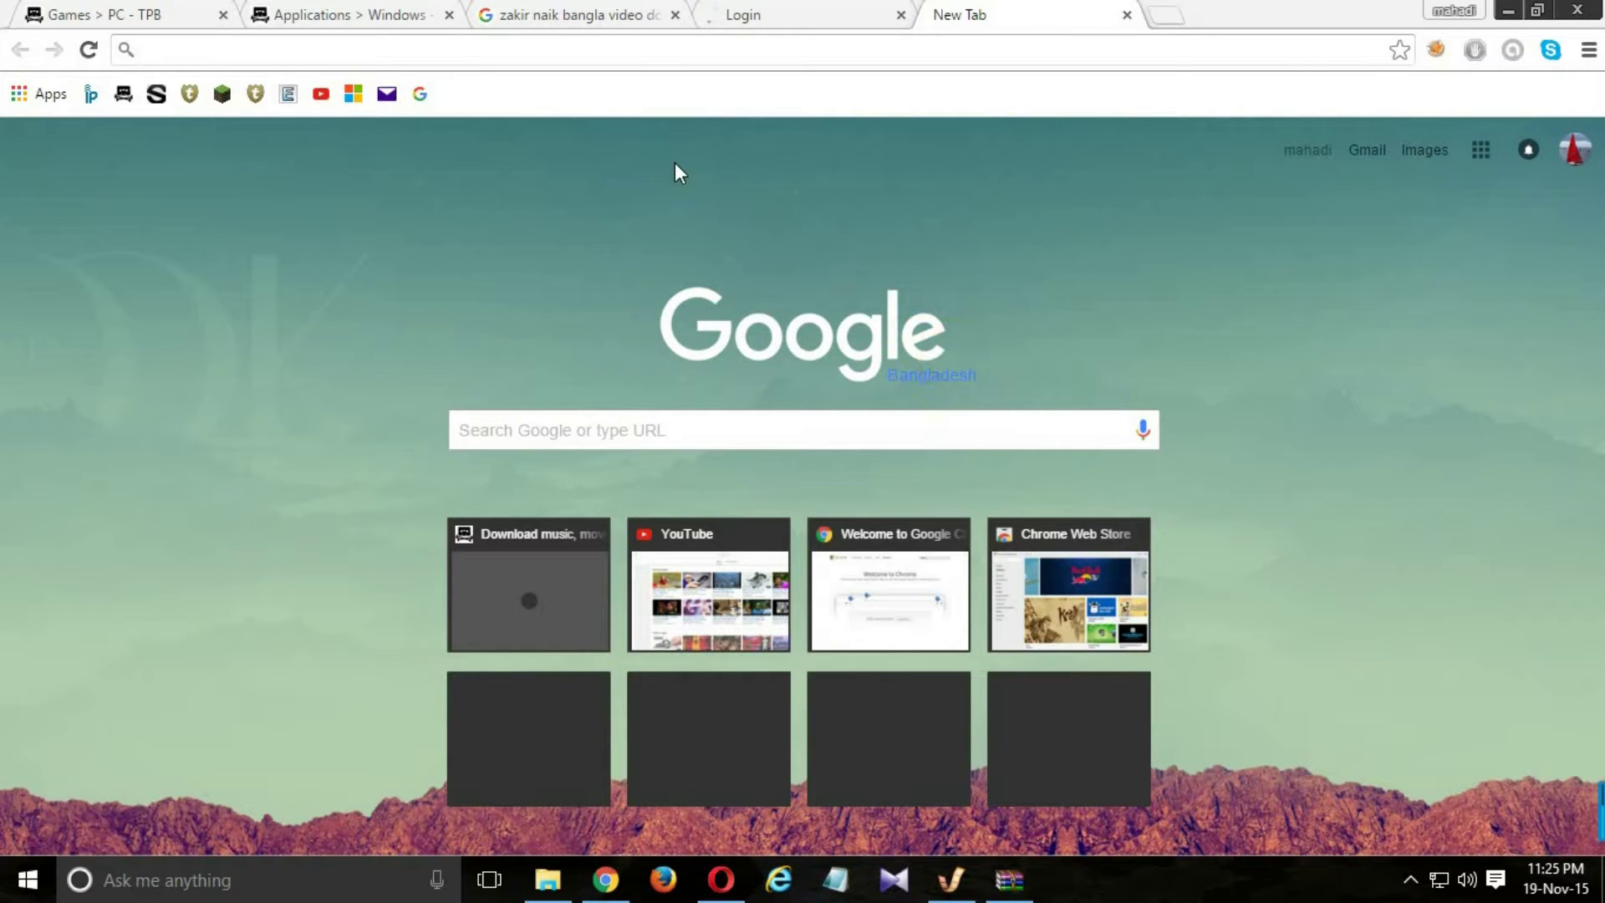
Open The Pirate Bay and KickassTorrents in separate browser tabs
left_click(125, 96)
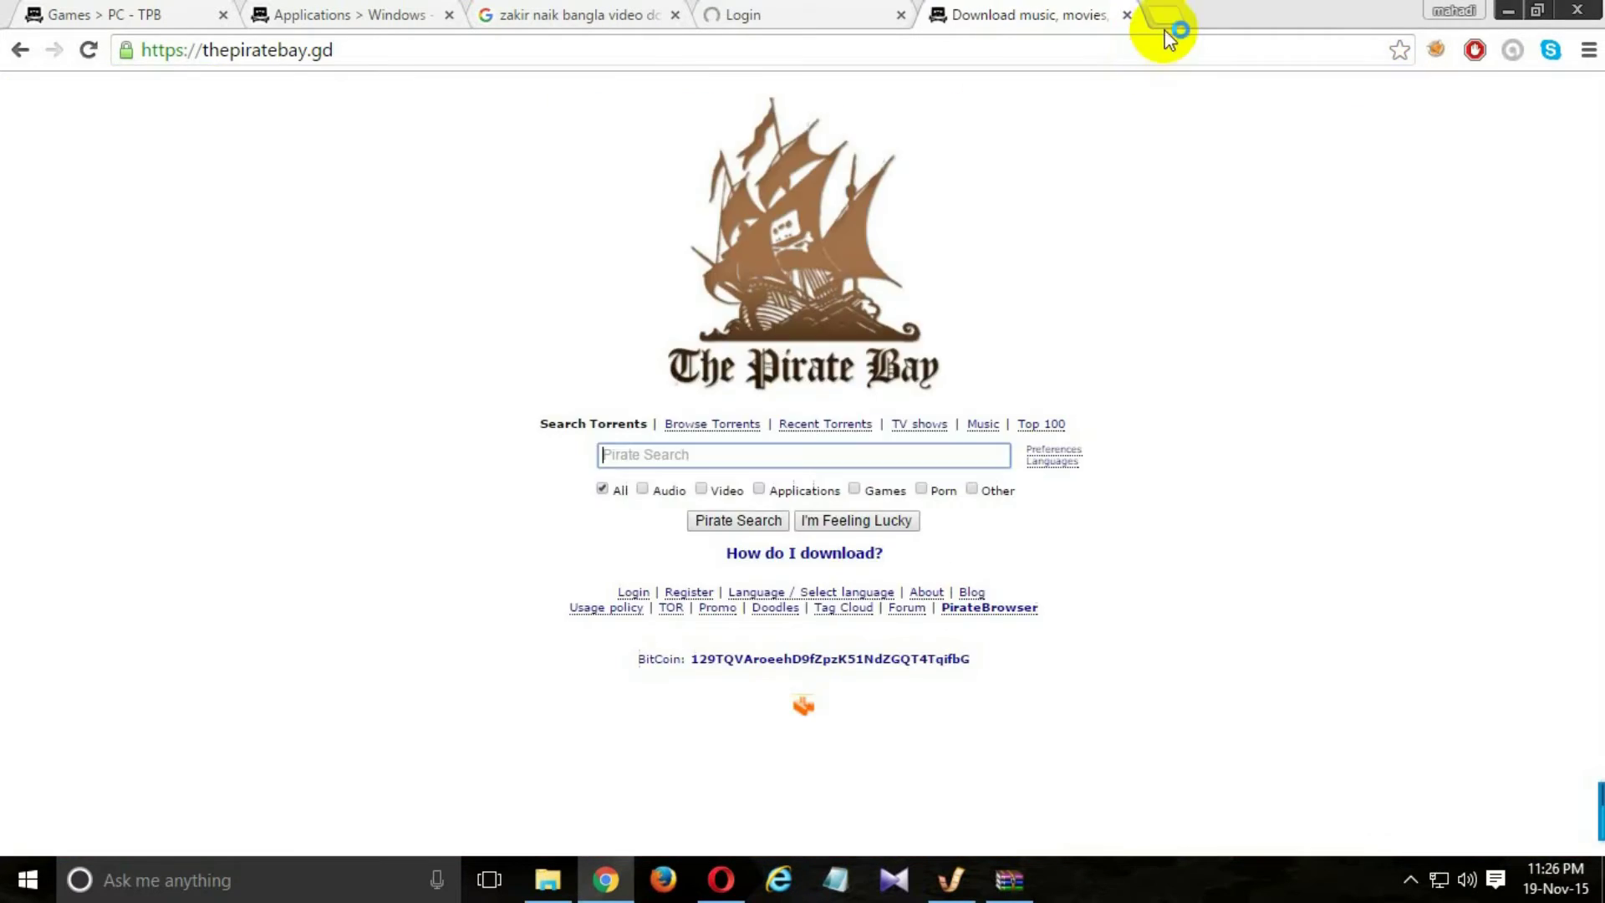
left_click(1171, 19)
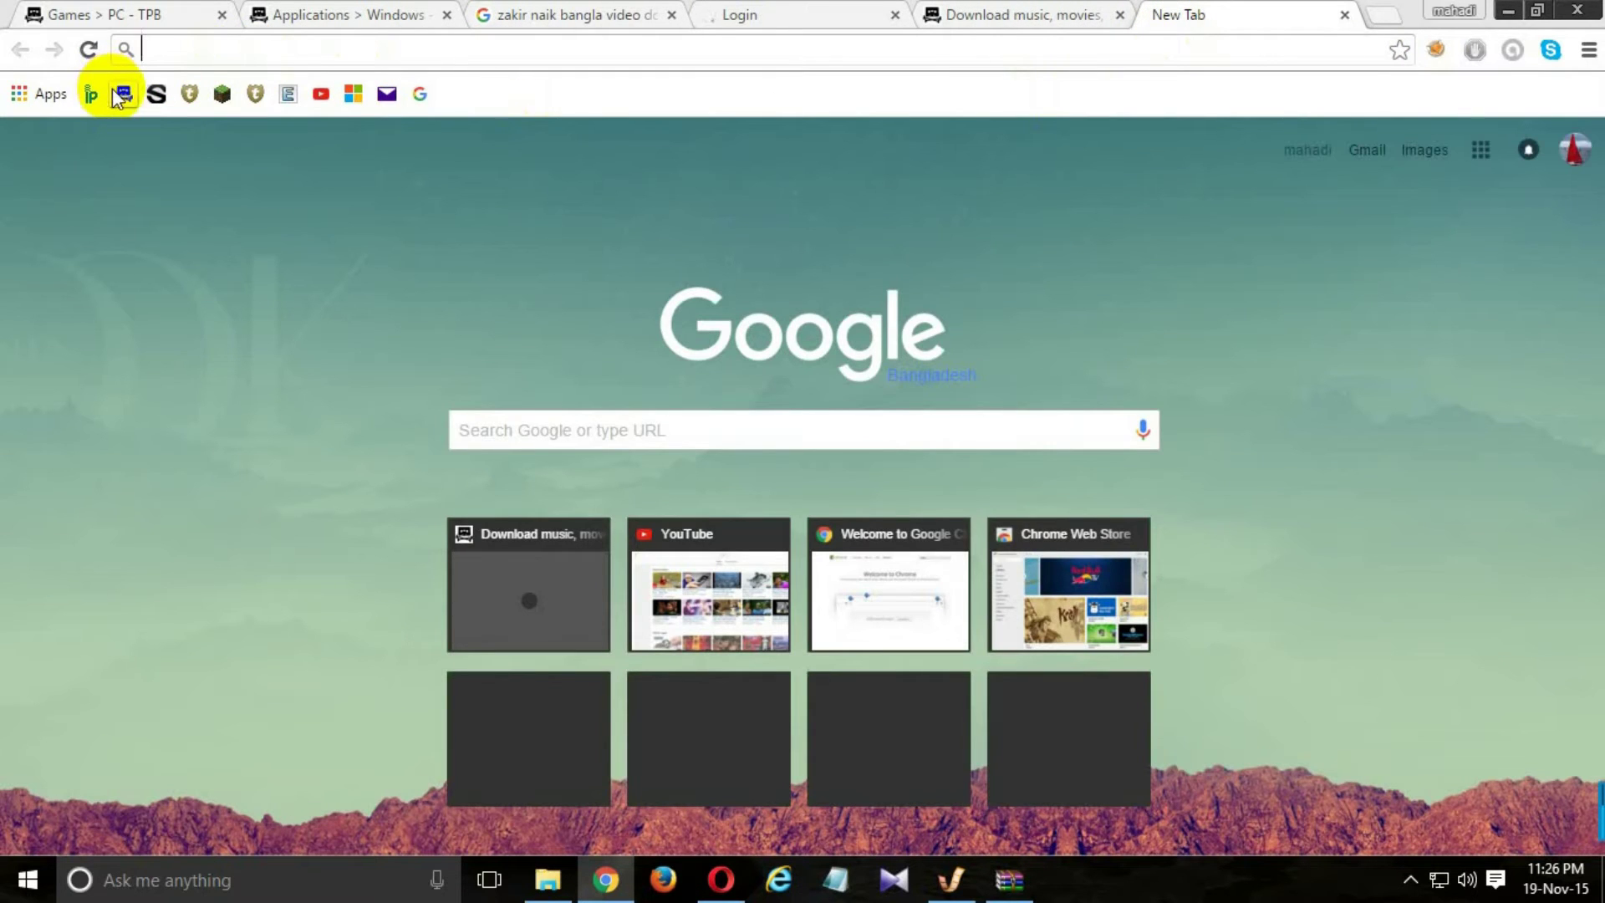
left_click(187, 96)
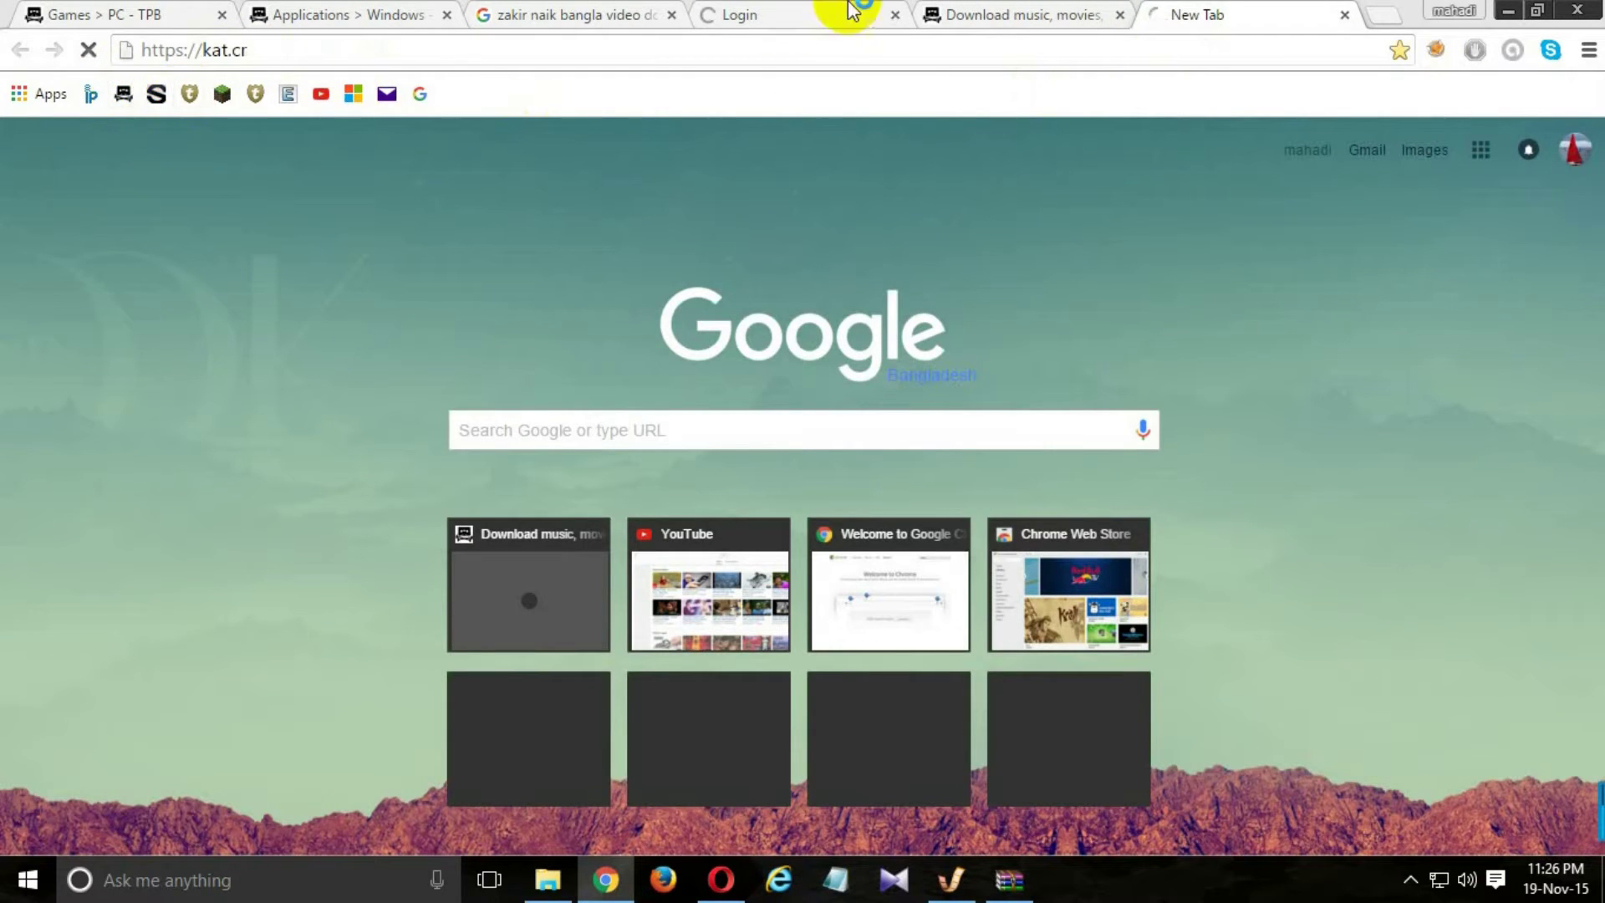
left_click(982, 17)
Search The Pirate Bay for 'du meter' and open the DU Meter v7.09.4754 MultiLang-TE result
left_click(650, 454)
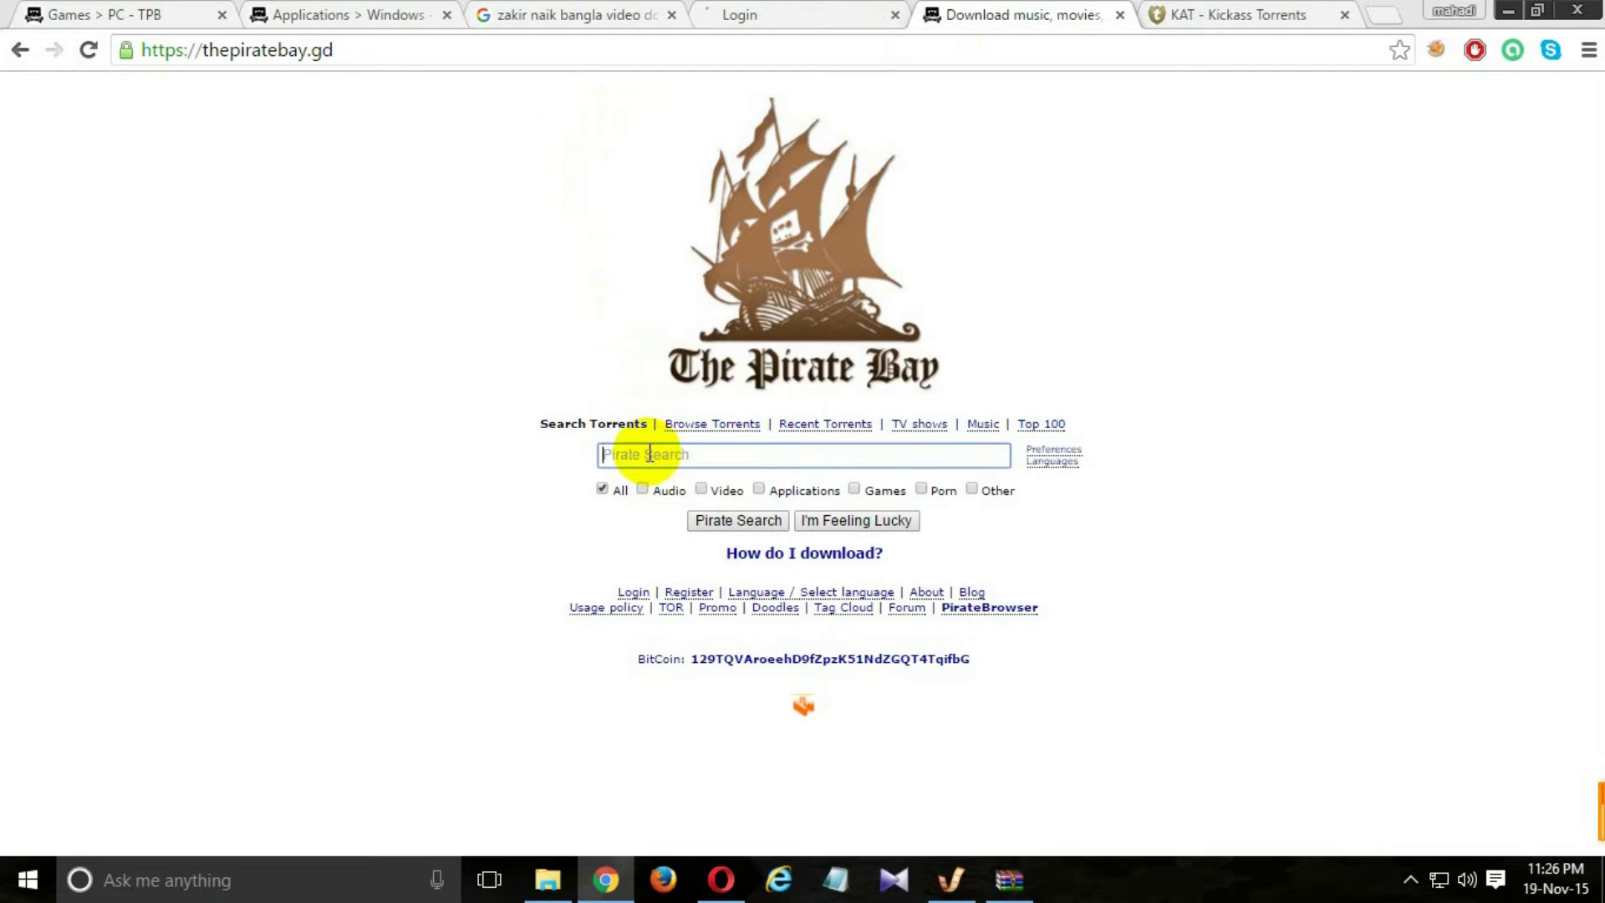
type("du")
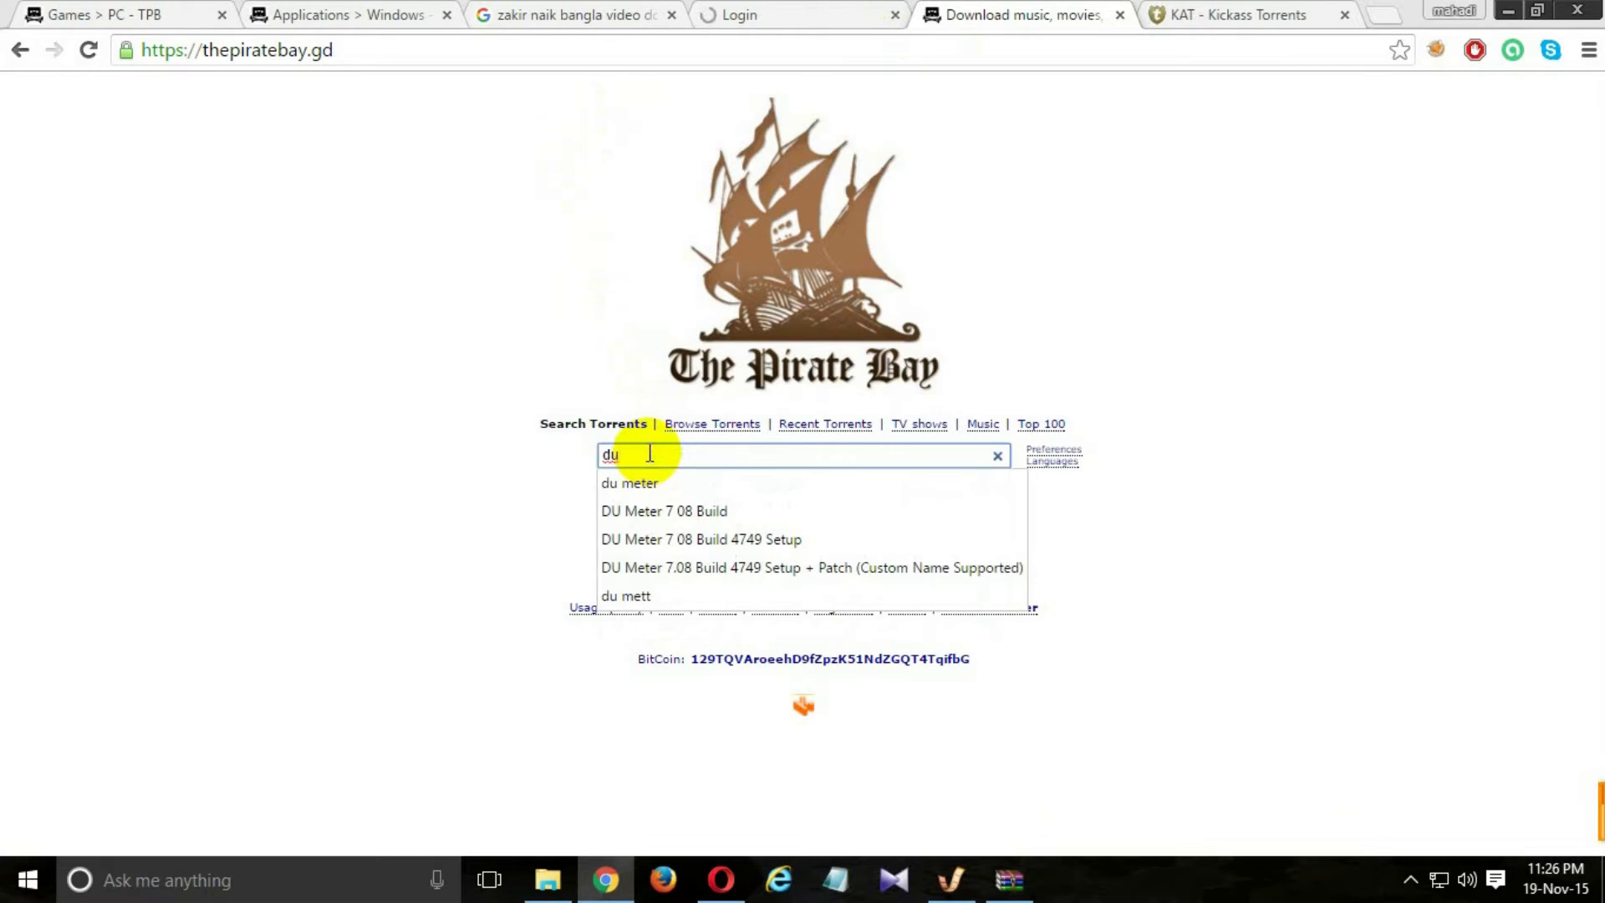
type(" mete")
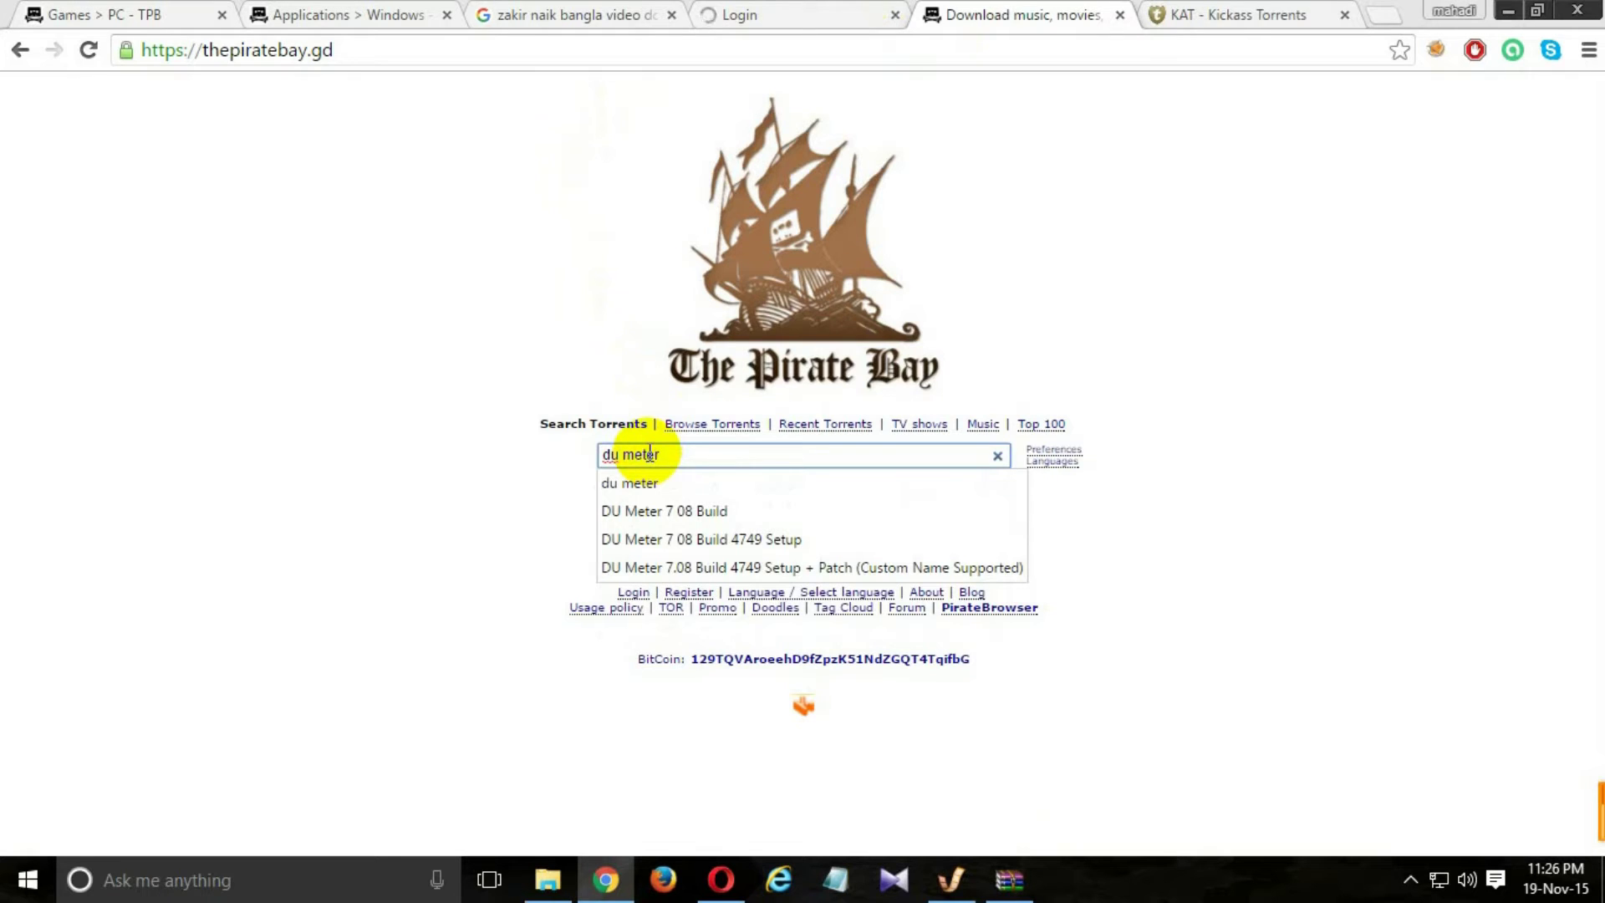
type("r")
key("Return")
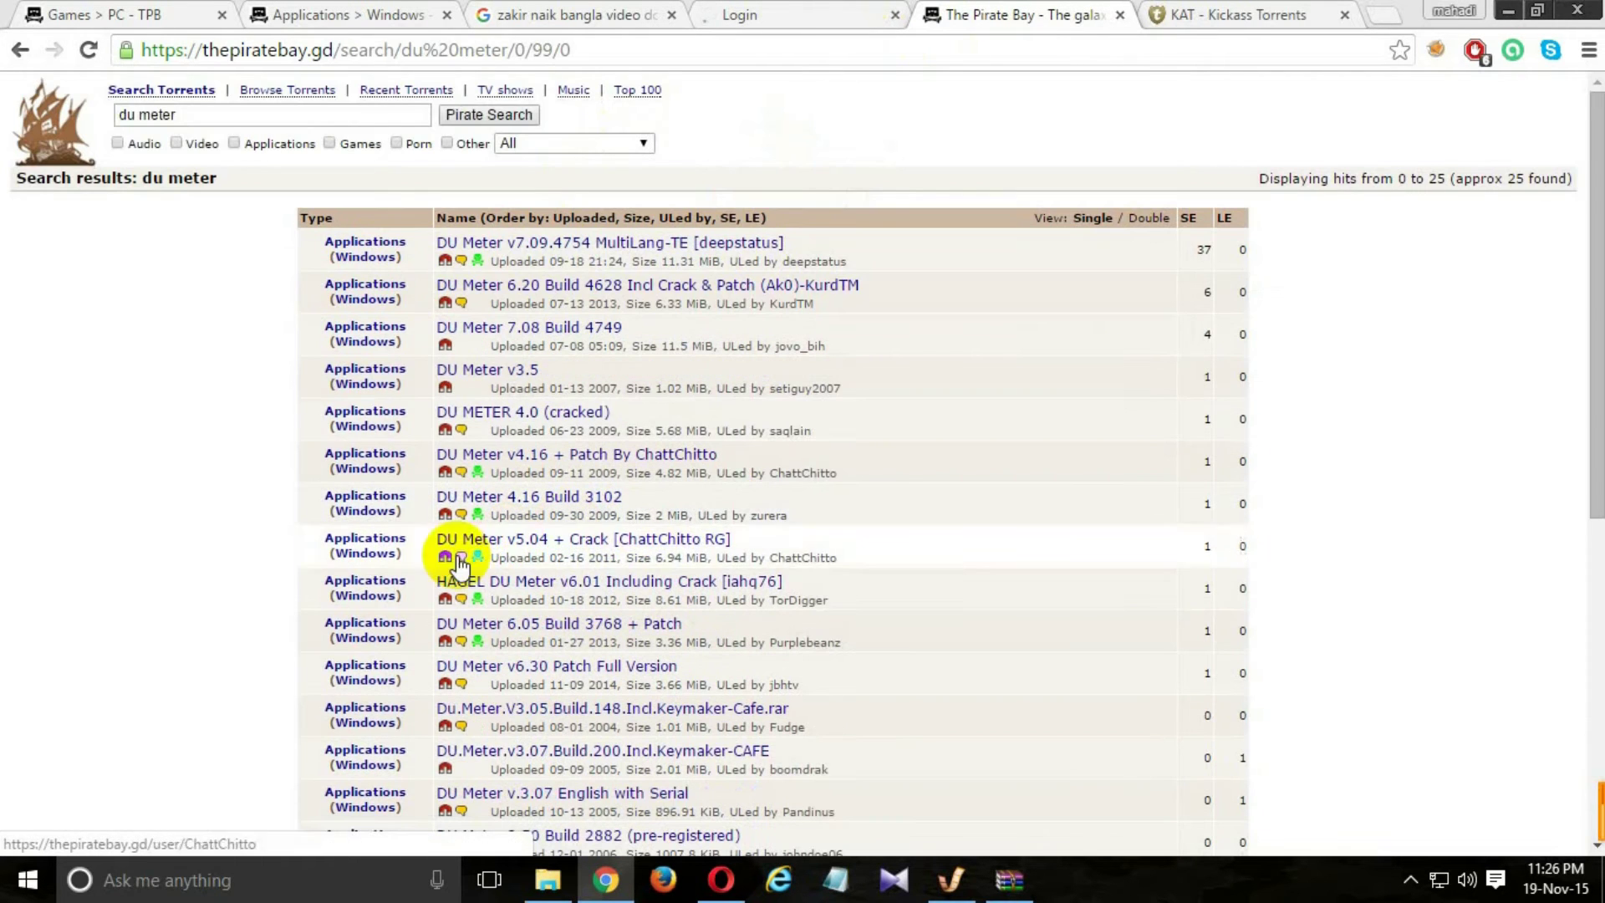
left_click(566, 251)
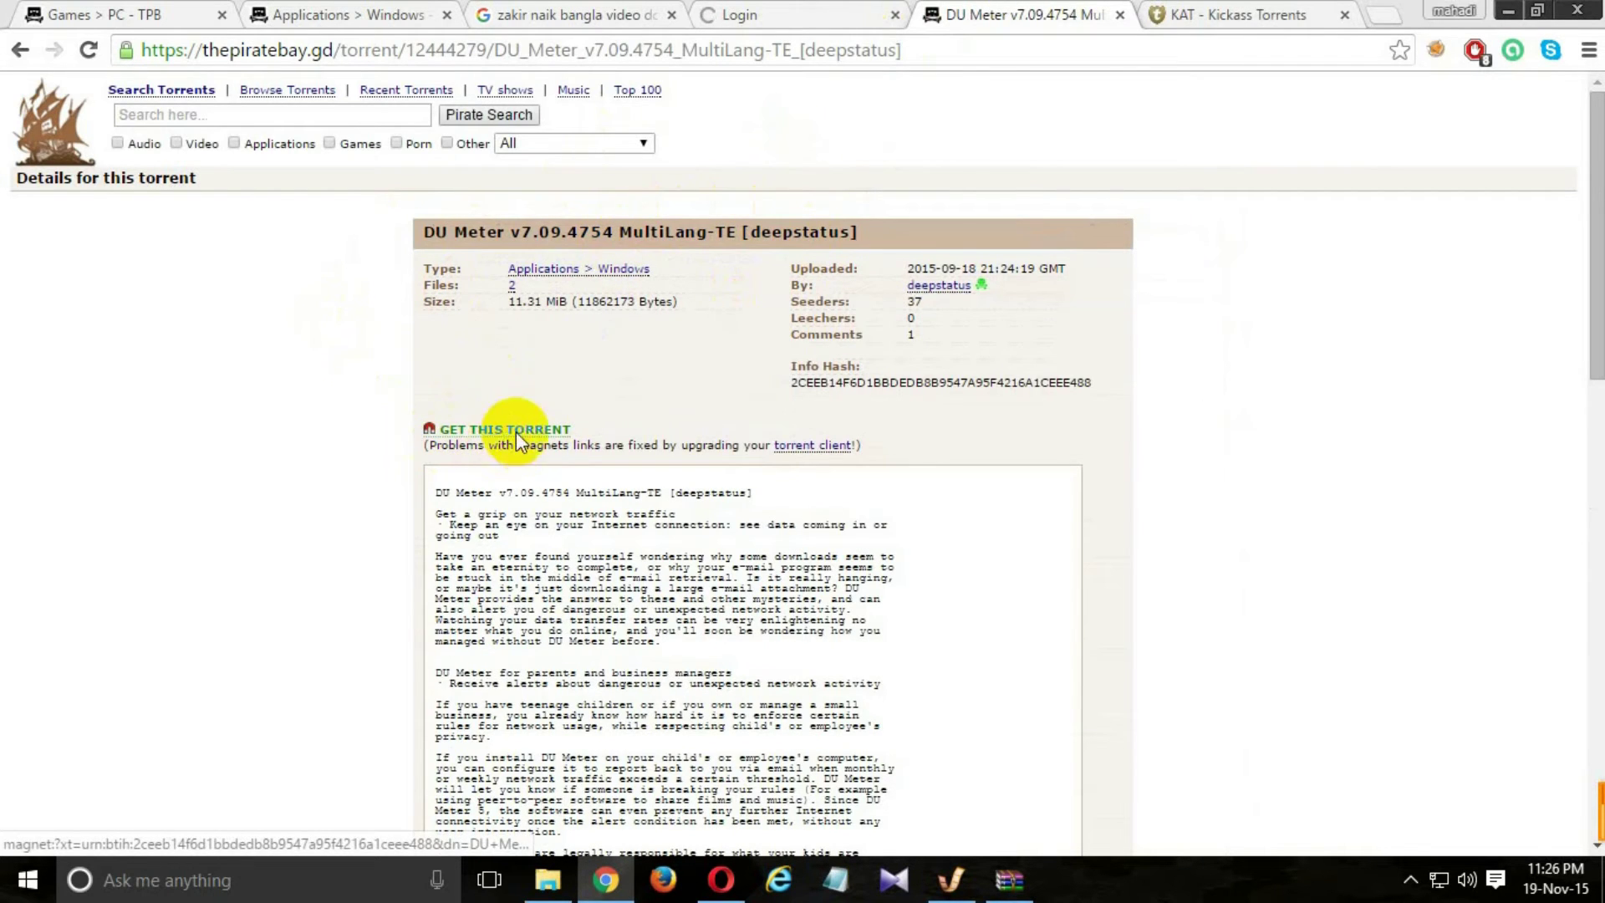
Search KickassTorrents for 'du meter', view the DU Meter 7.09 Build 4754 result, then minimize the browser
left_click(1170, 15)
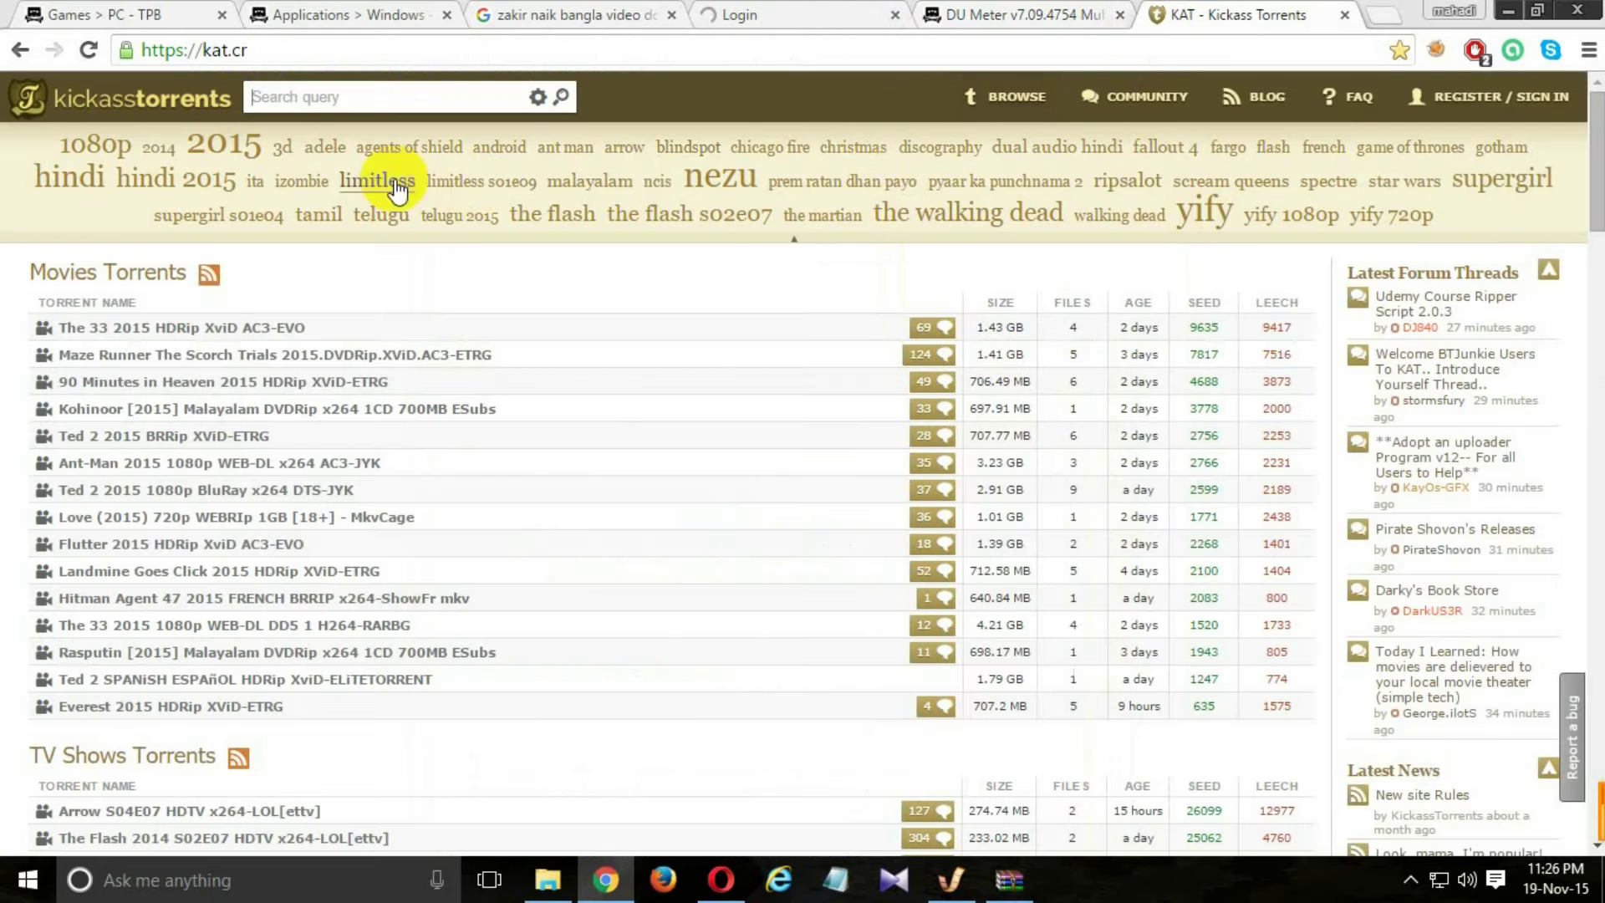
left_click(286, 96)
type("d")
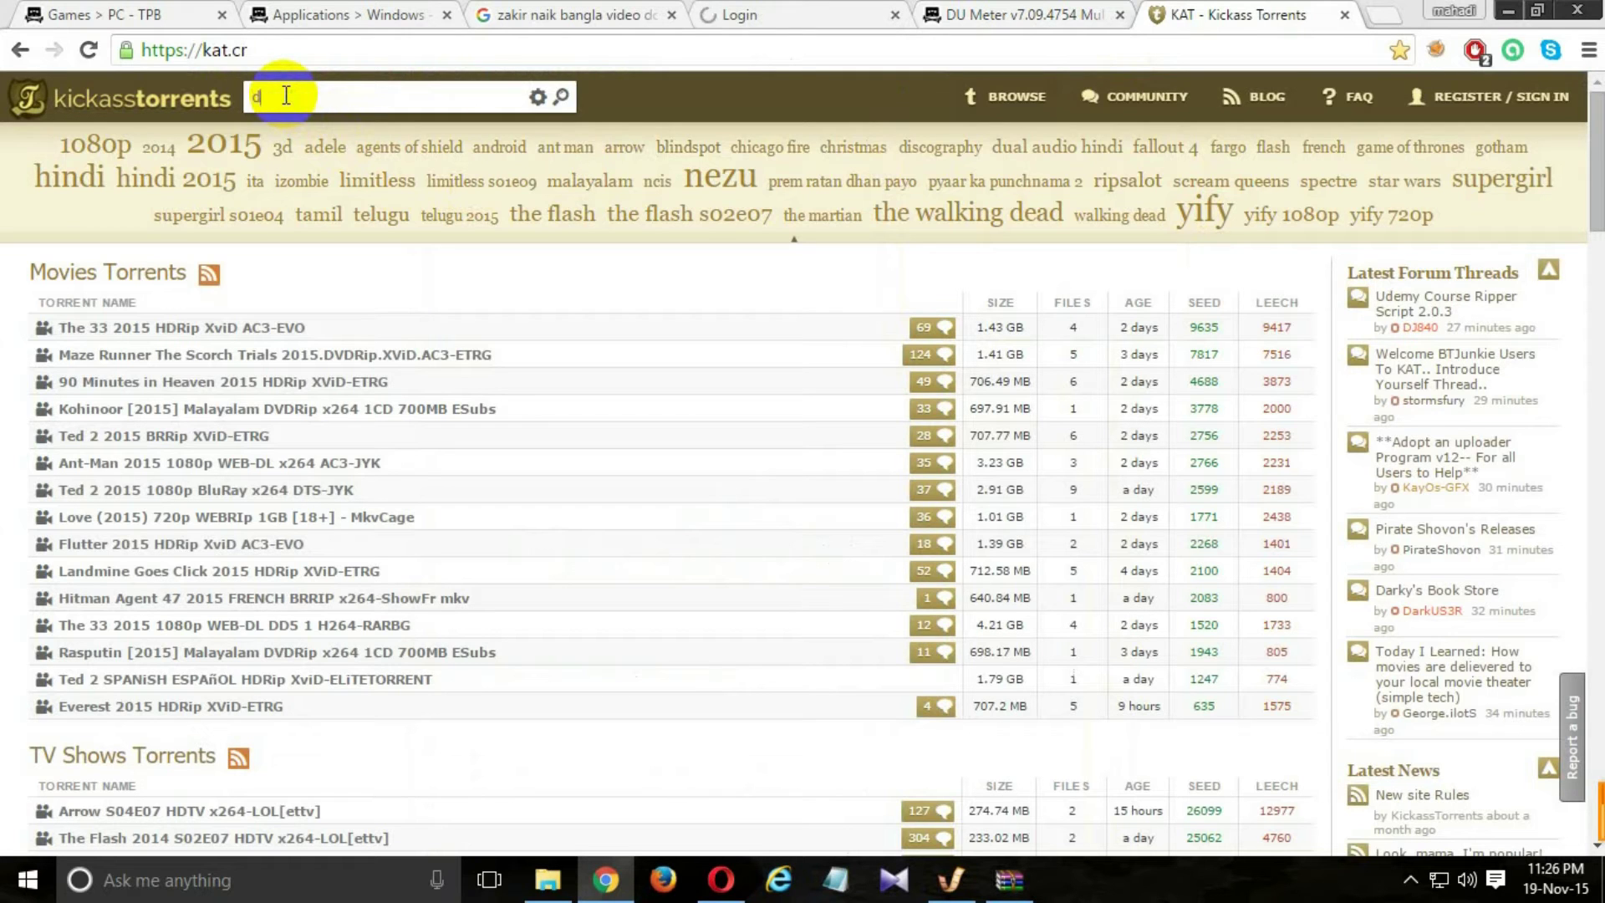
type("u m")
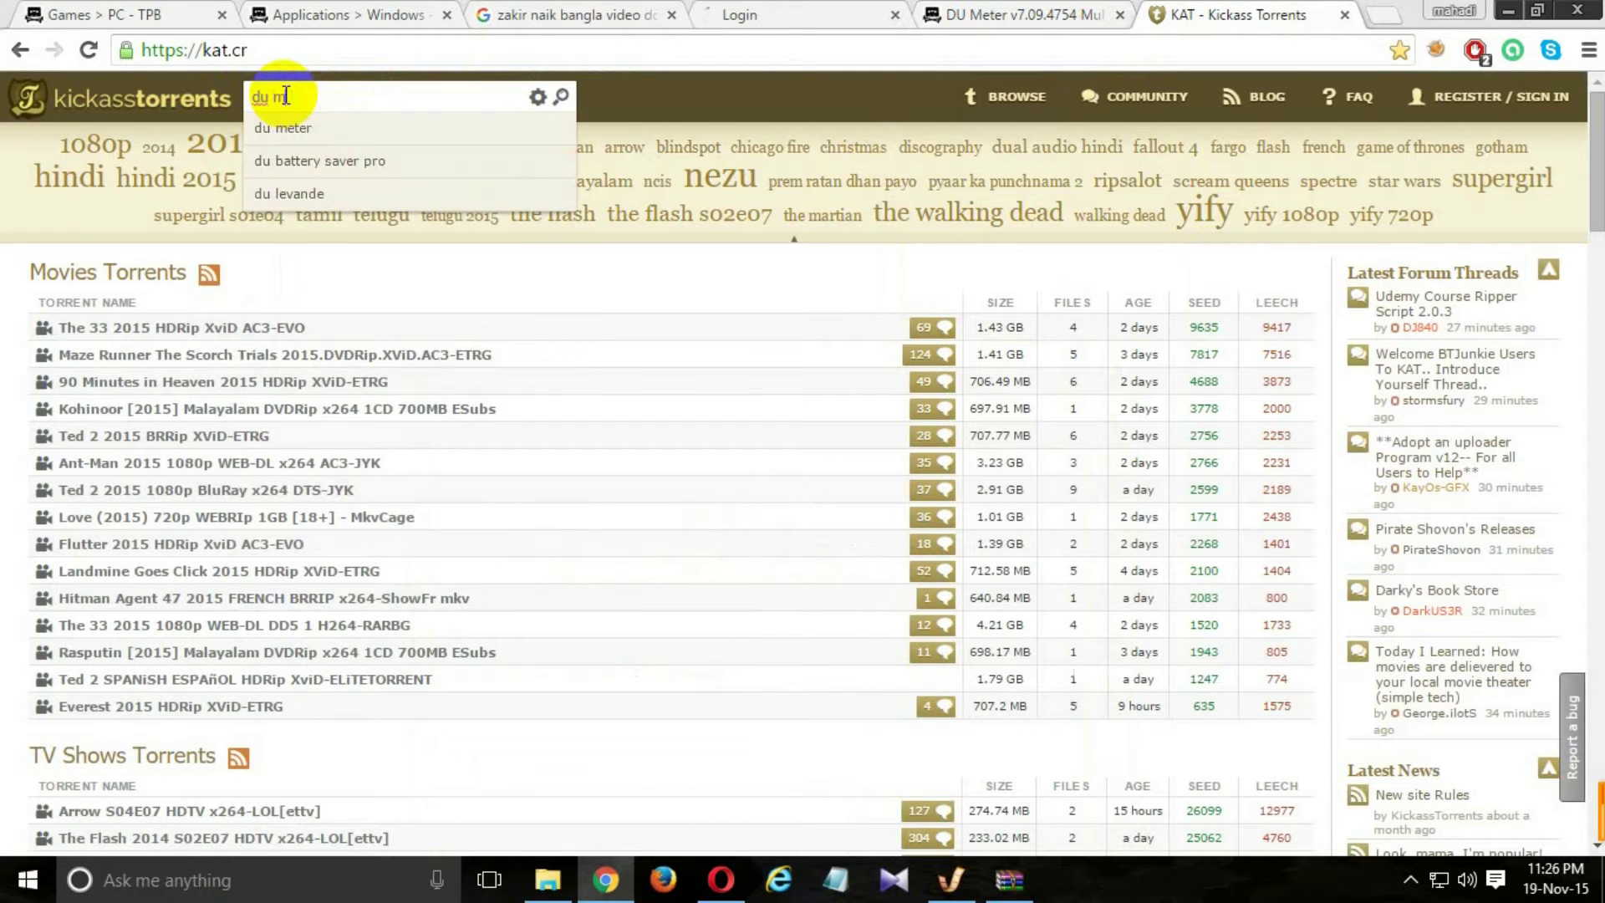
type("eter")
key("Return")
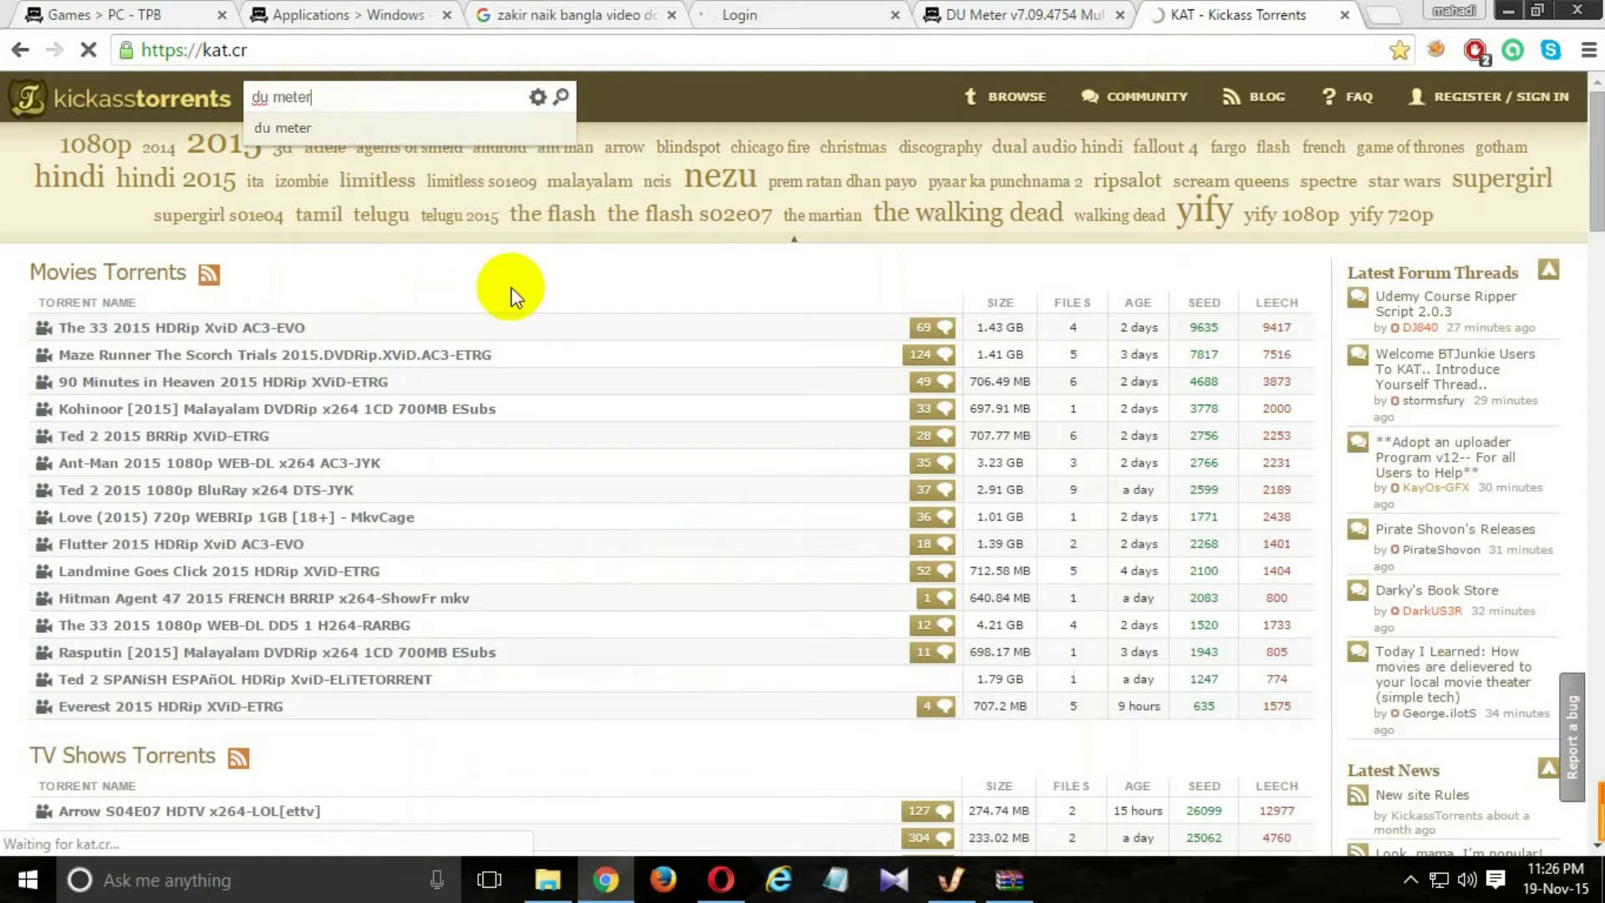
left_click(993, 23)
left_click(1196, 15)
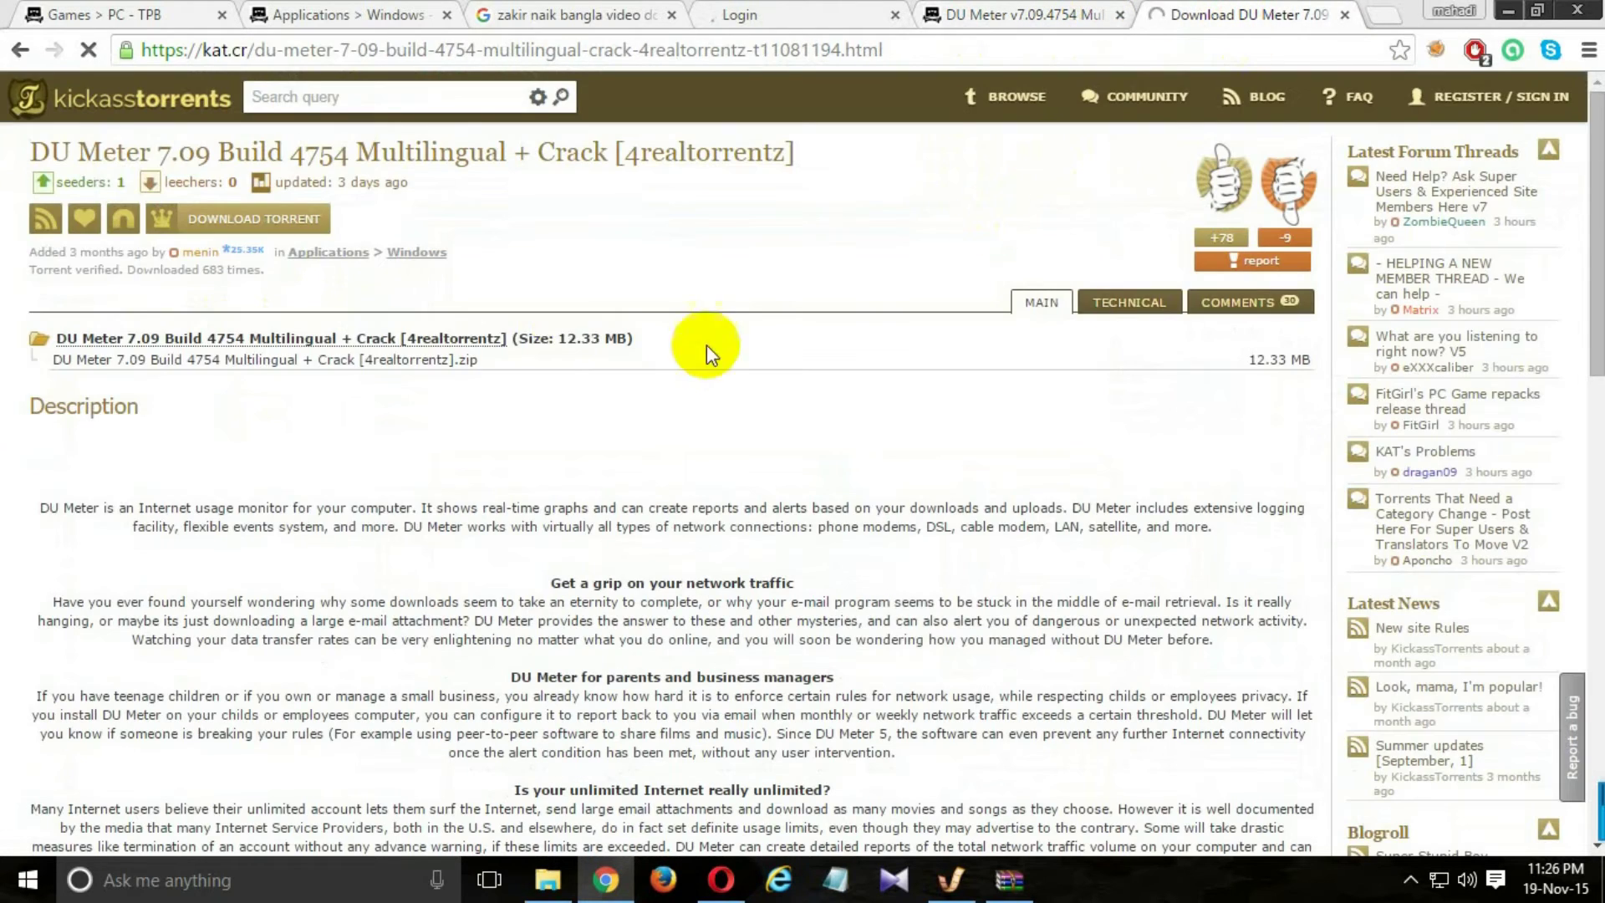
left_click(1508, 10)
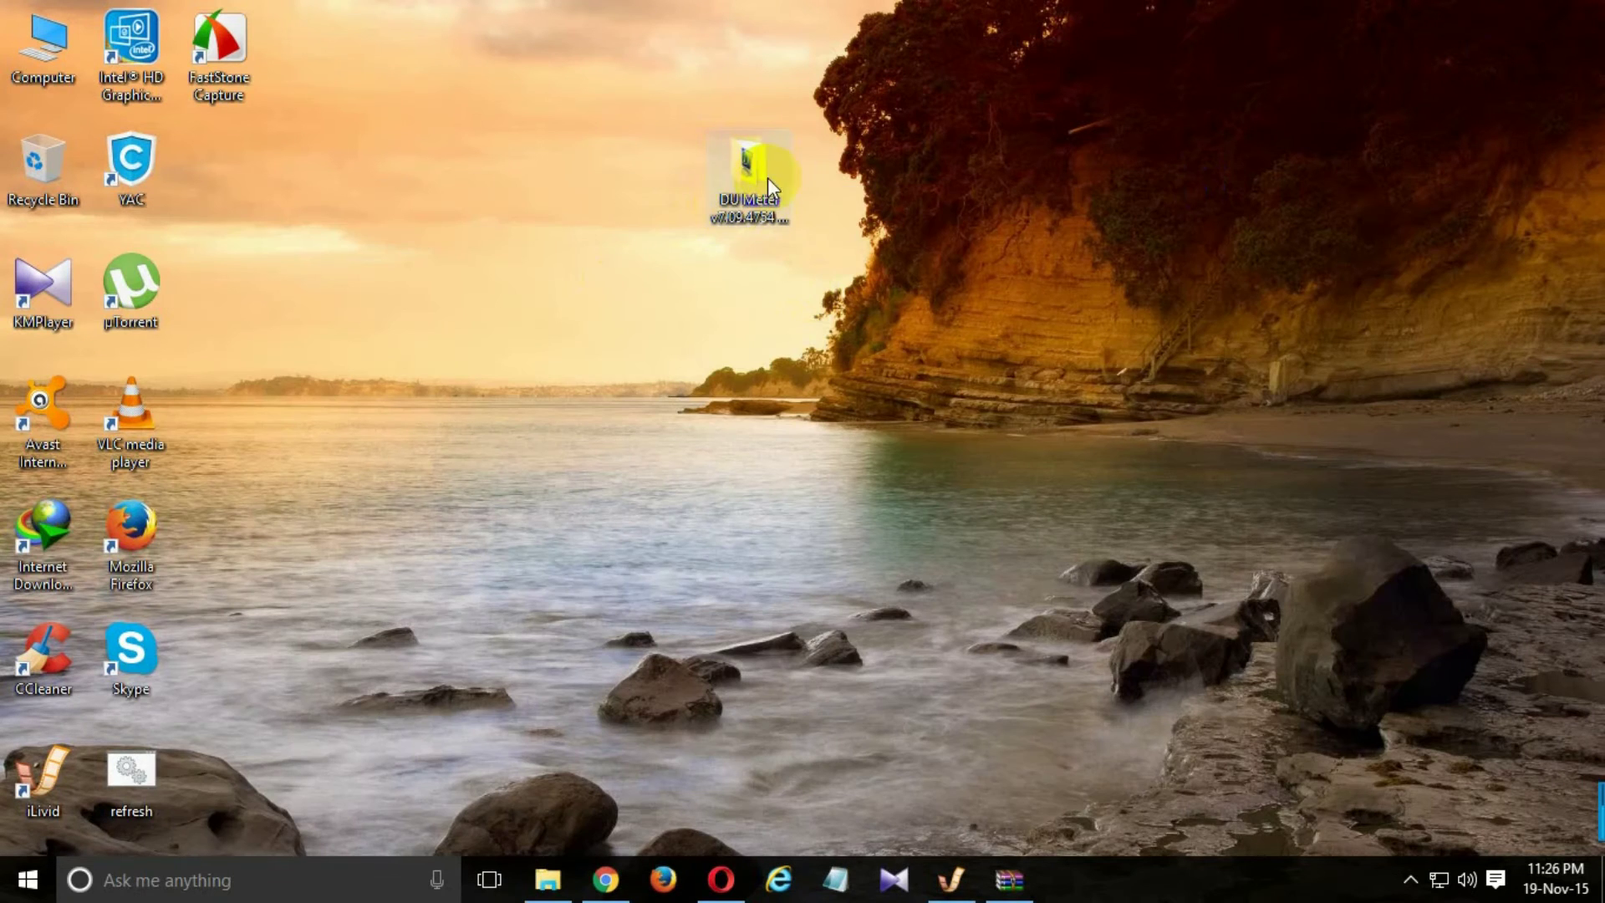
Open the desktop DU Meter folder and its v7.09.4754 archive in WinRAR
double_click(761, 177)
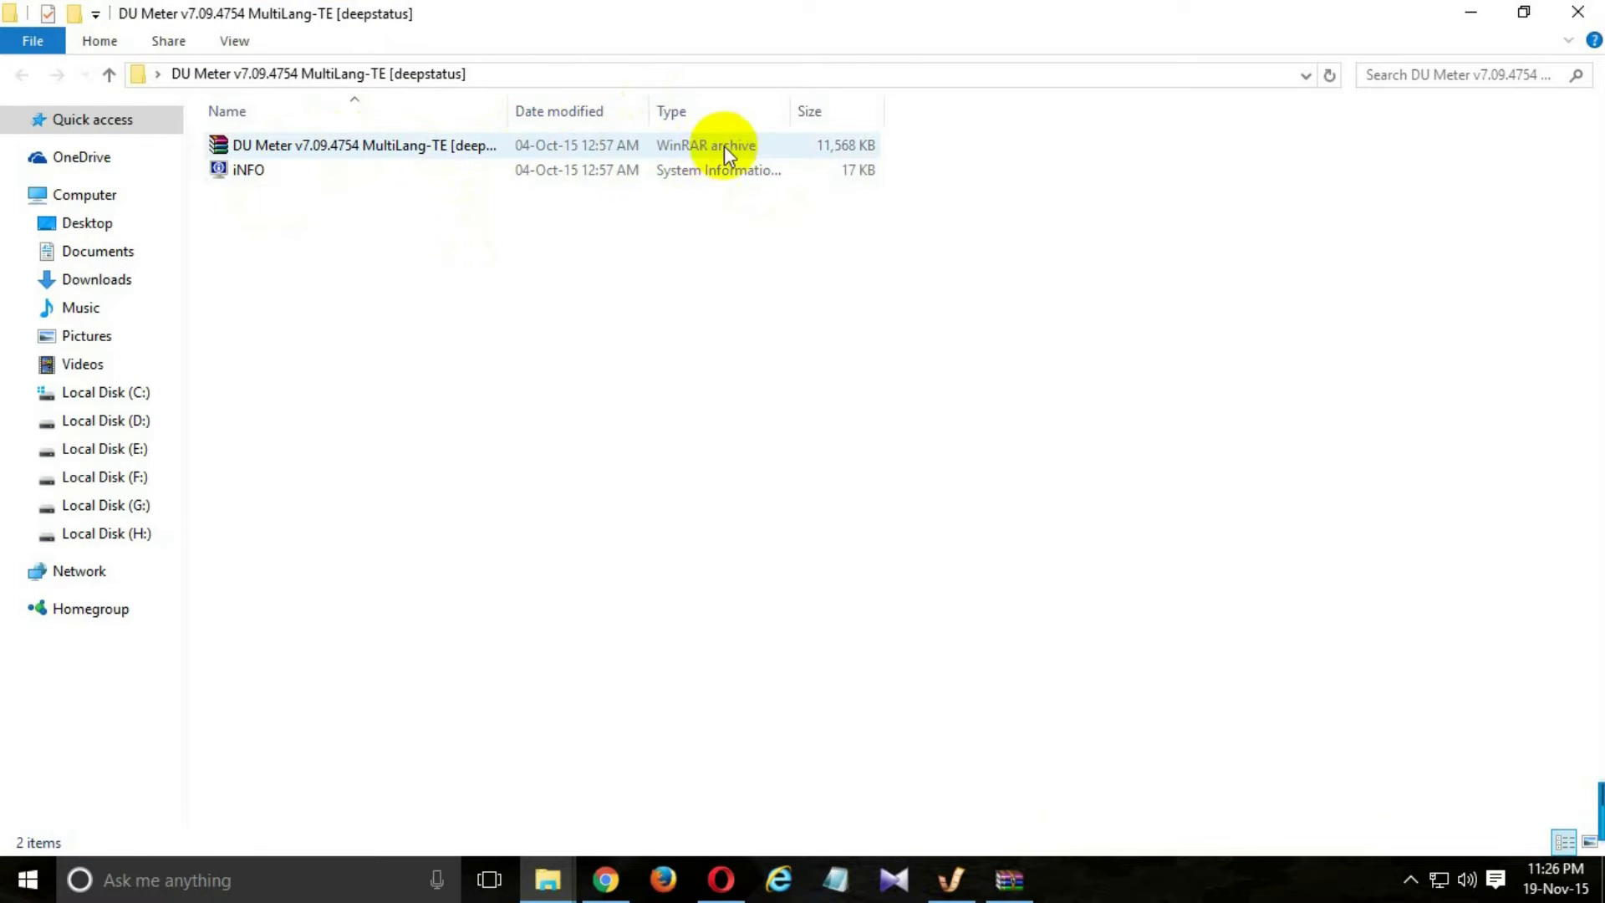
double_click(523, 145)
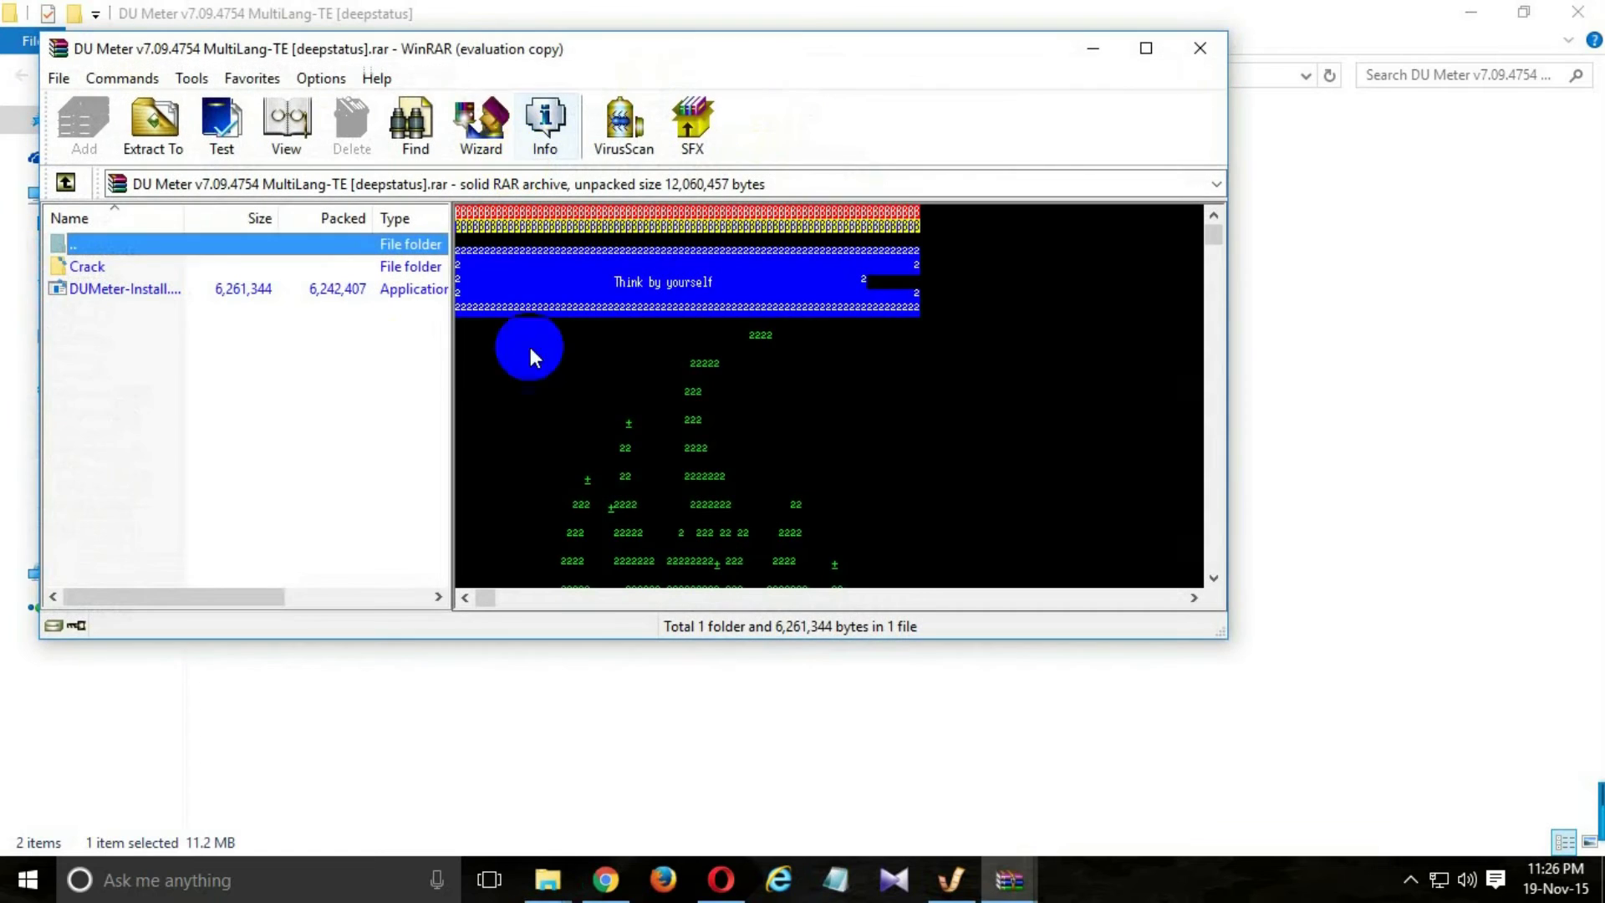
Run DUMeter-Install.exe from the archive with English as the setup language
double_click(180, 290)
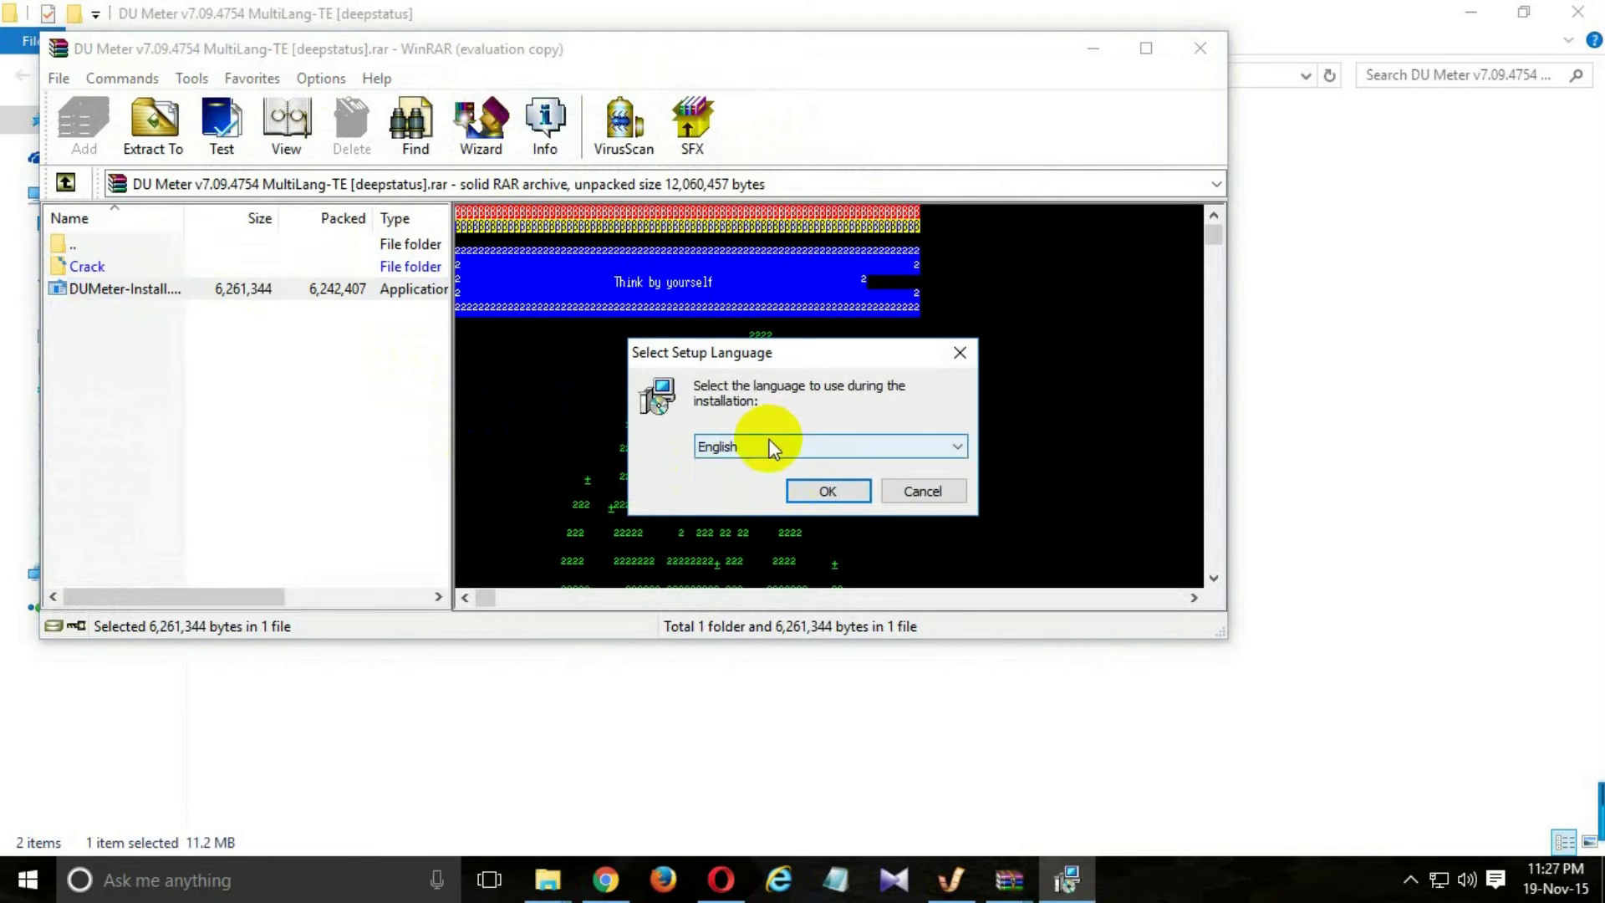
left_click(765, 447)
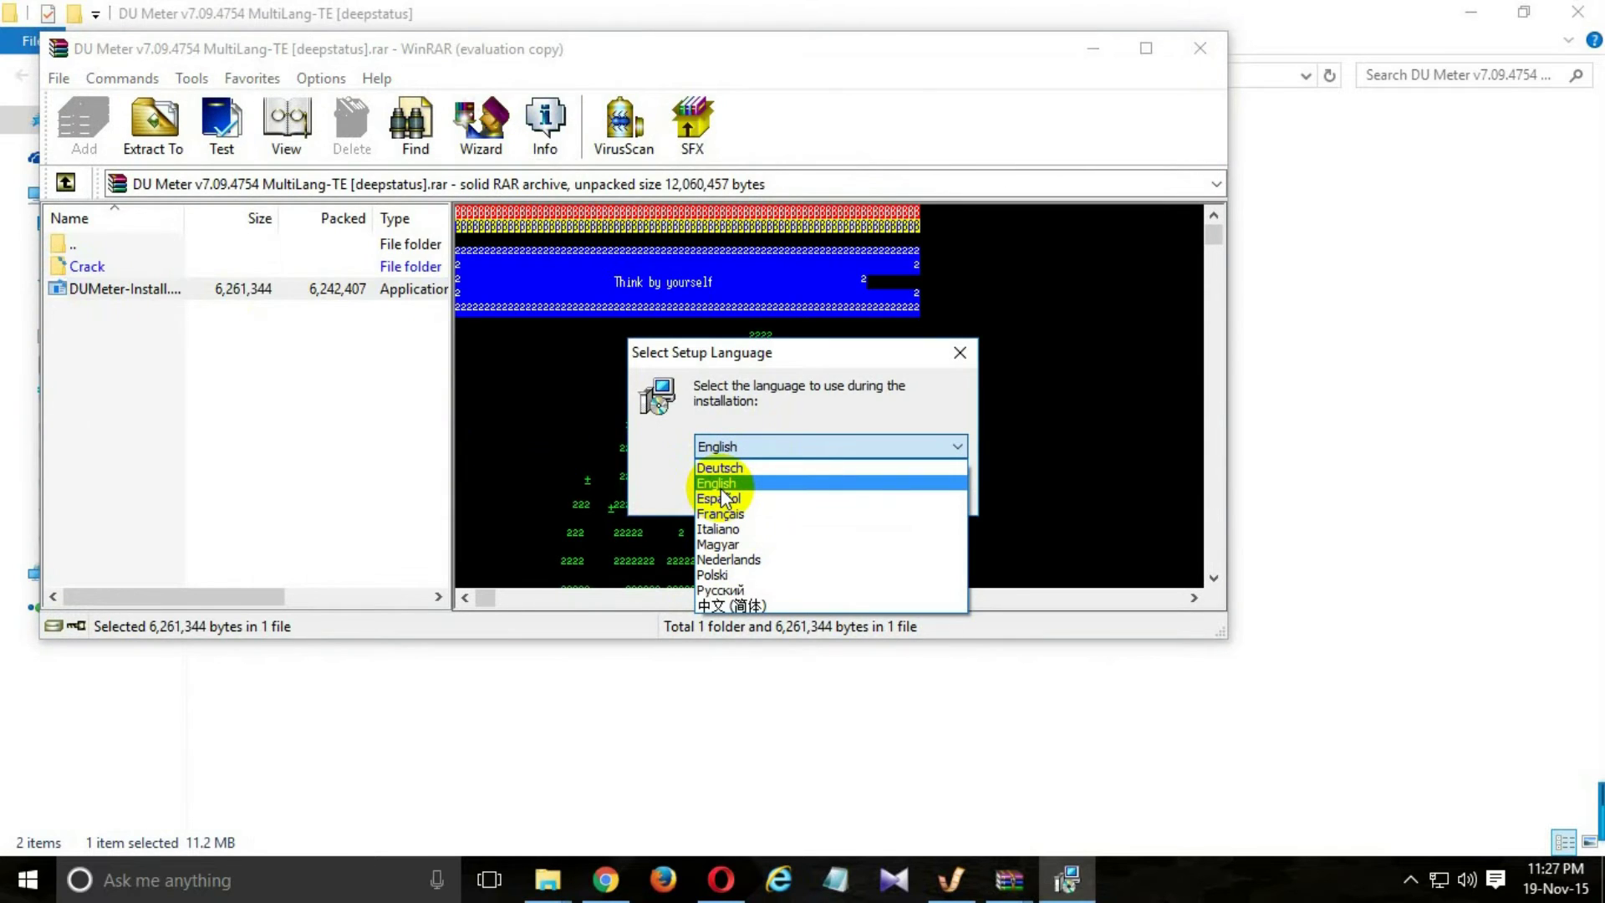
left_click(719, 483)
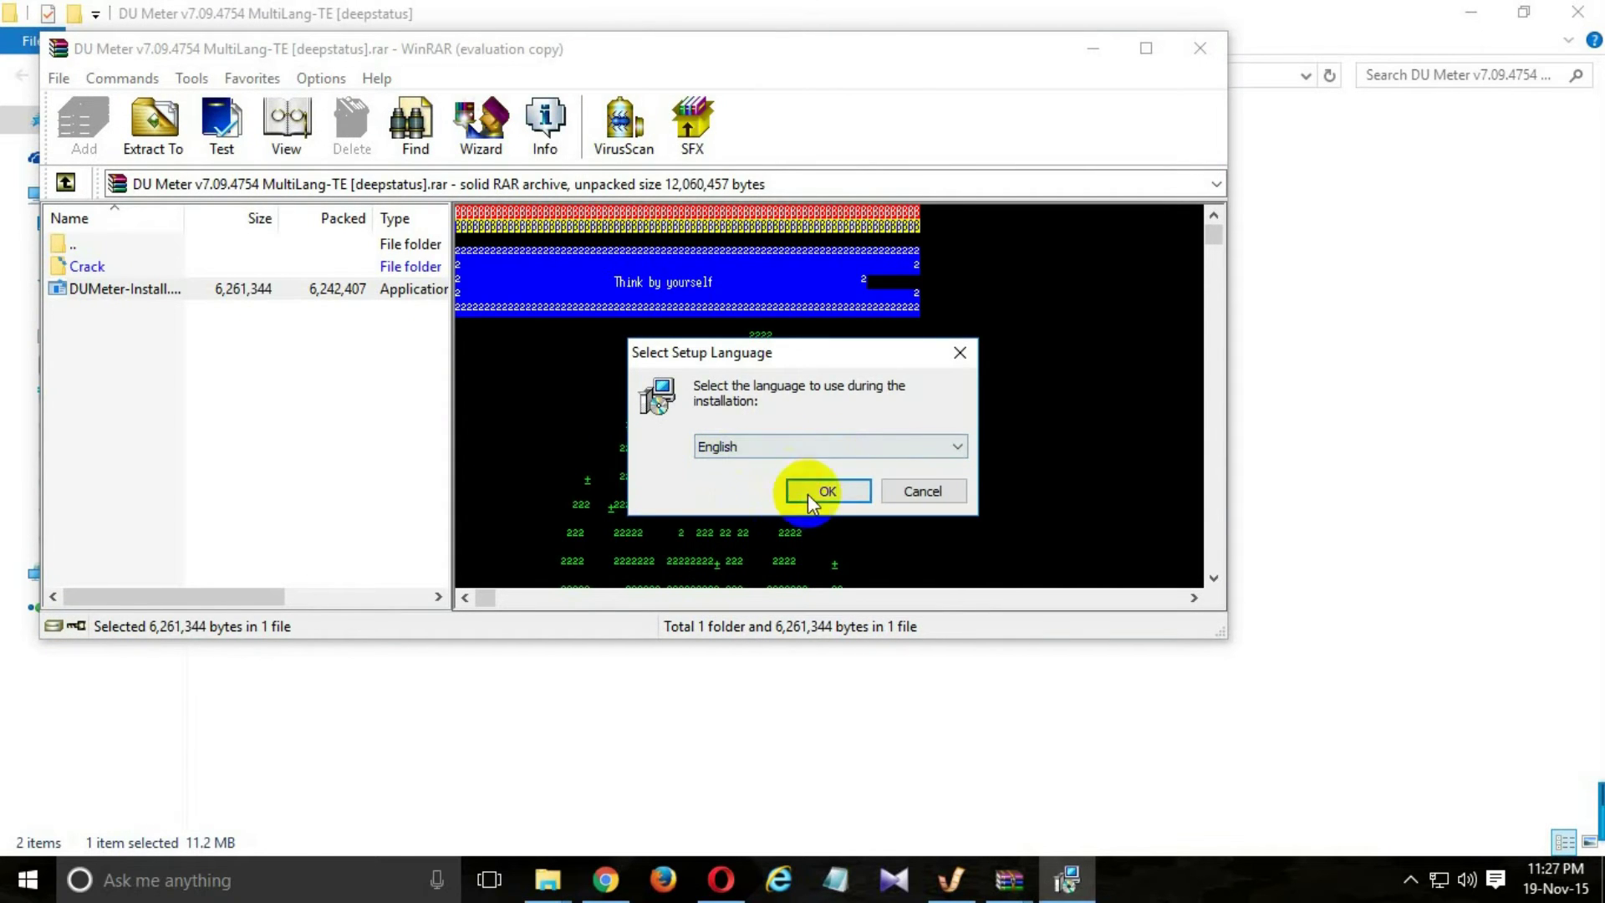
left_click(830, 492)
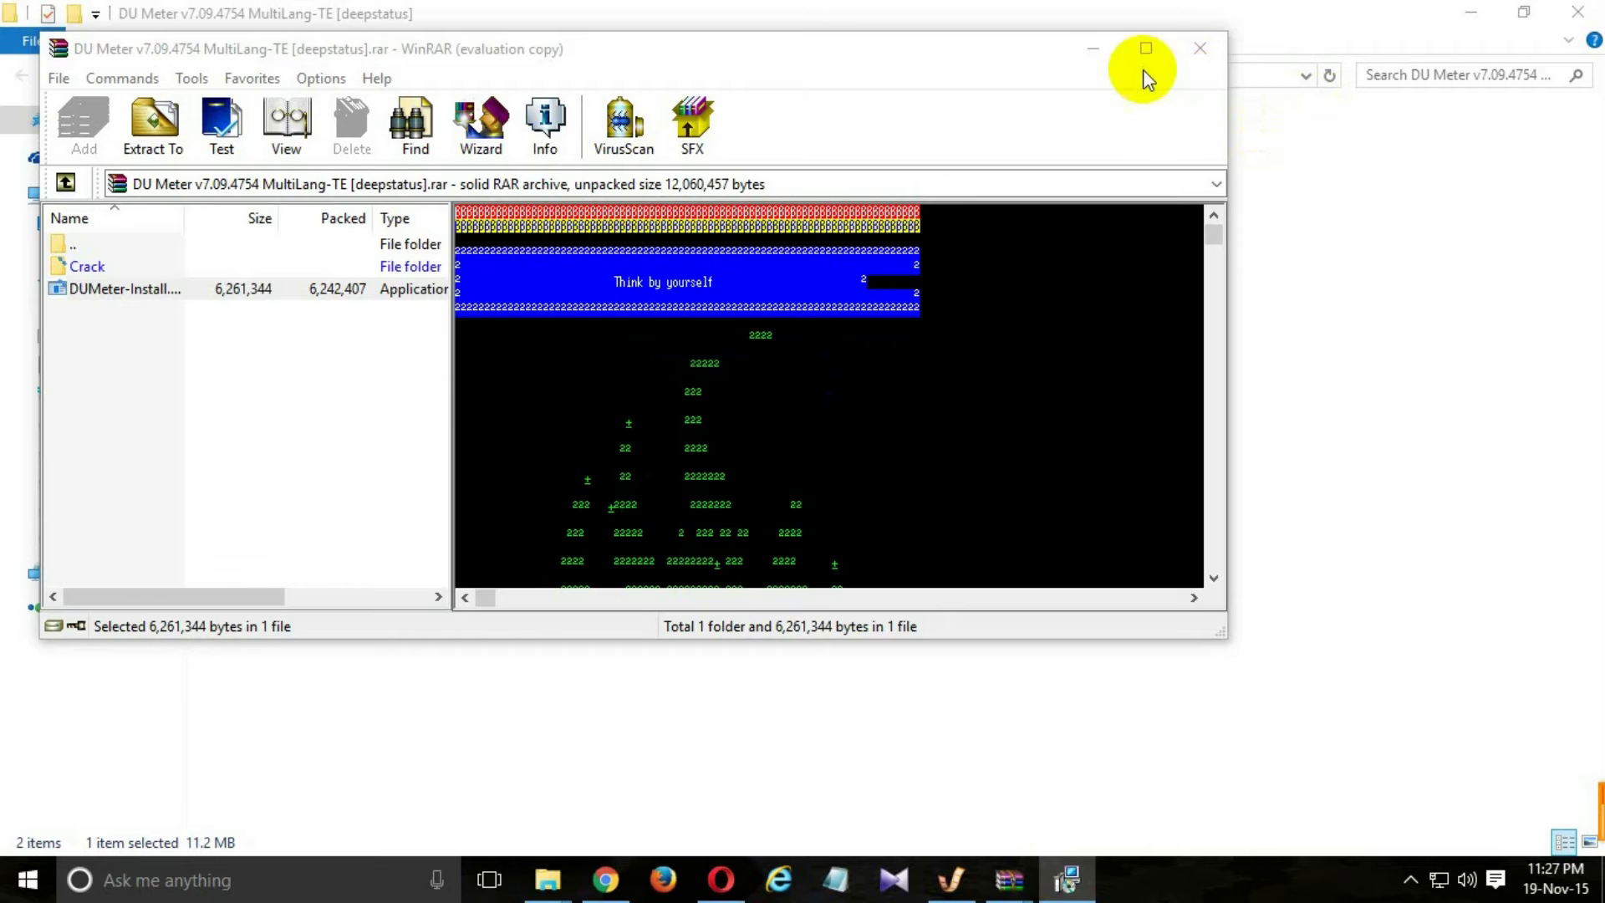
Minimize WinRAR and refresh the desktop from its right-click menu
left_click(1093, 51)
left_click(1588, 21)
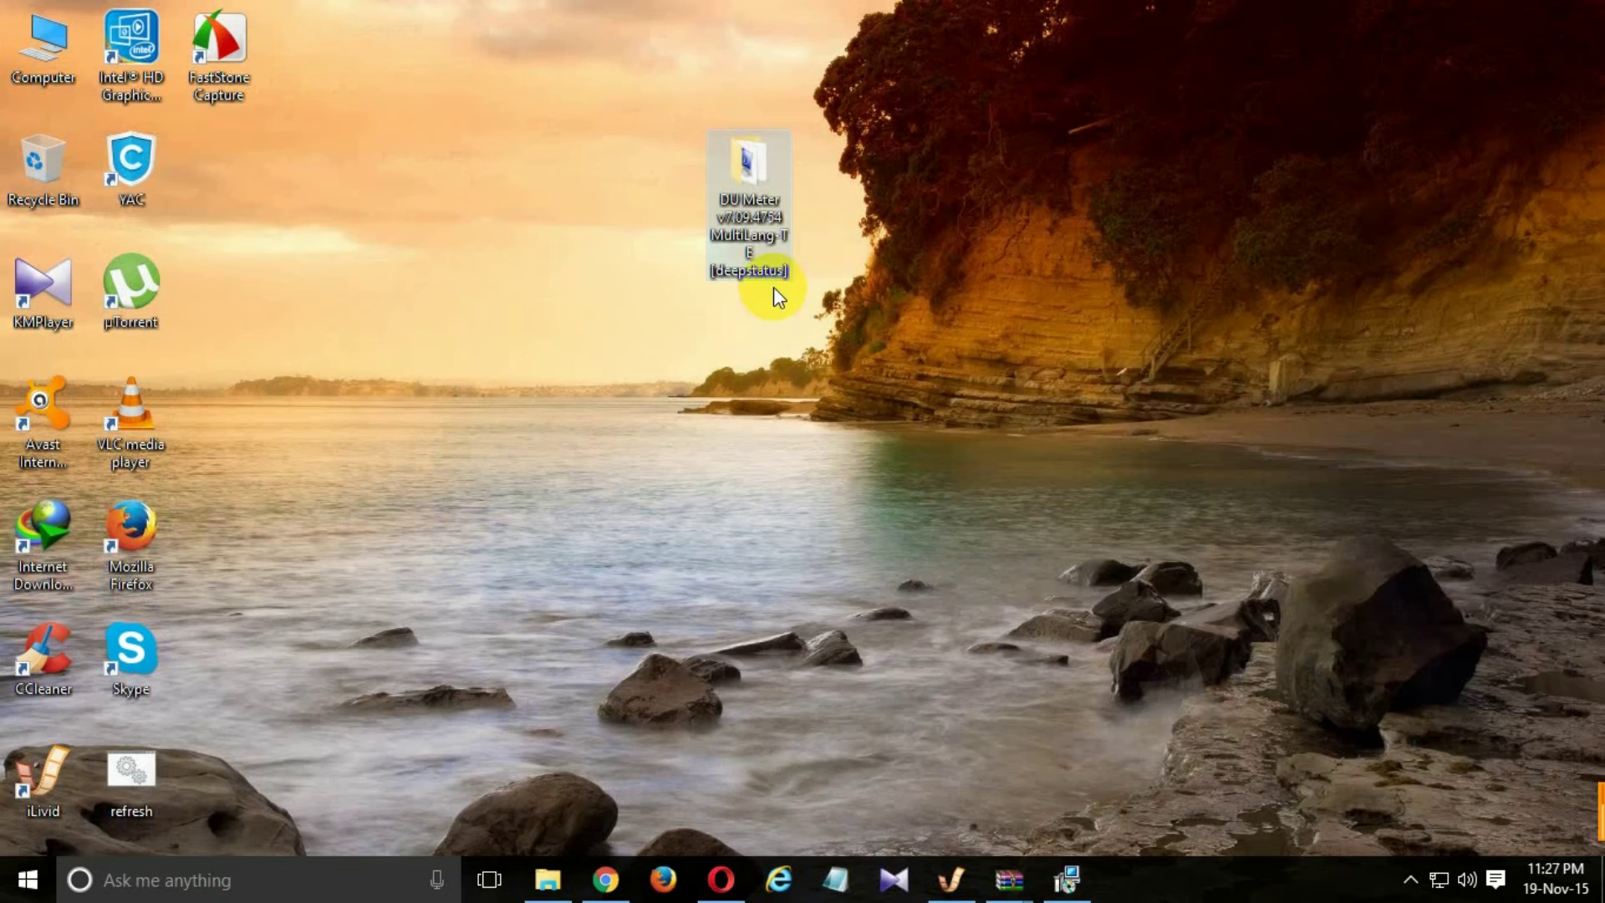
right_click(774, 287)
left_click(836, 358)
right_click(667, 421)
left_click(739, 489)
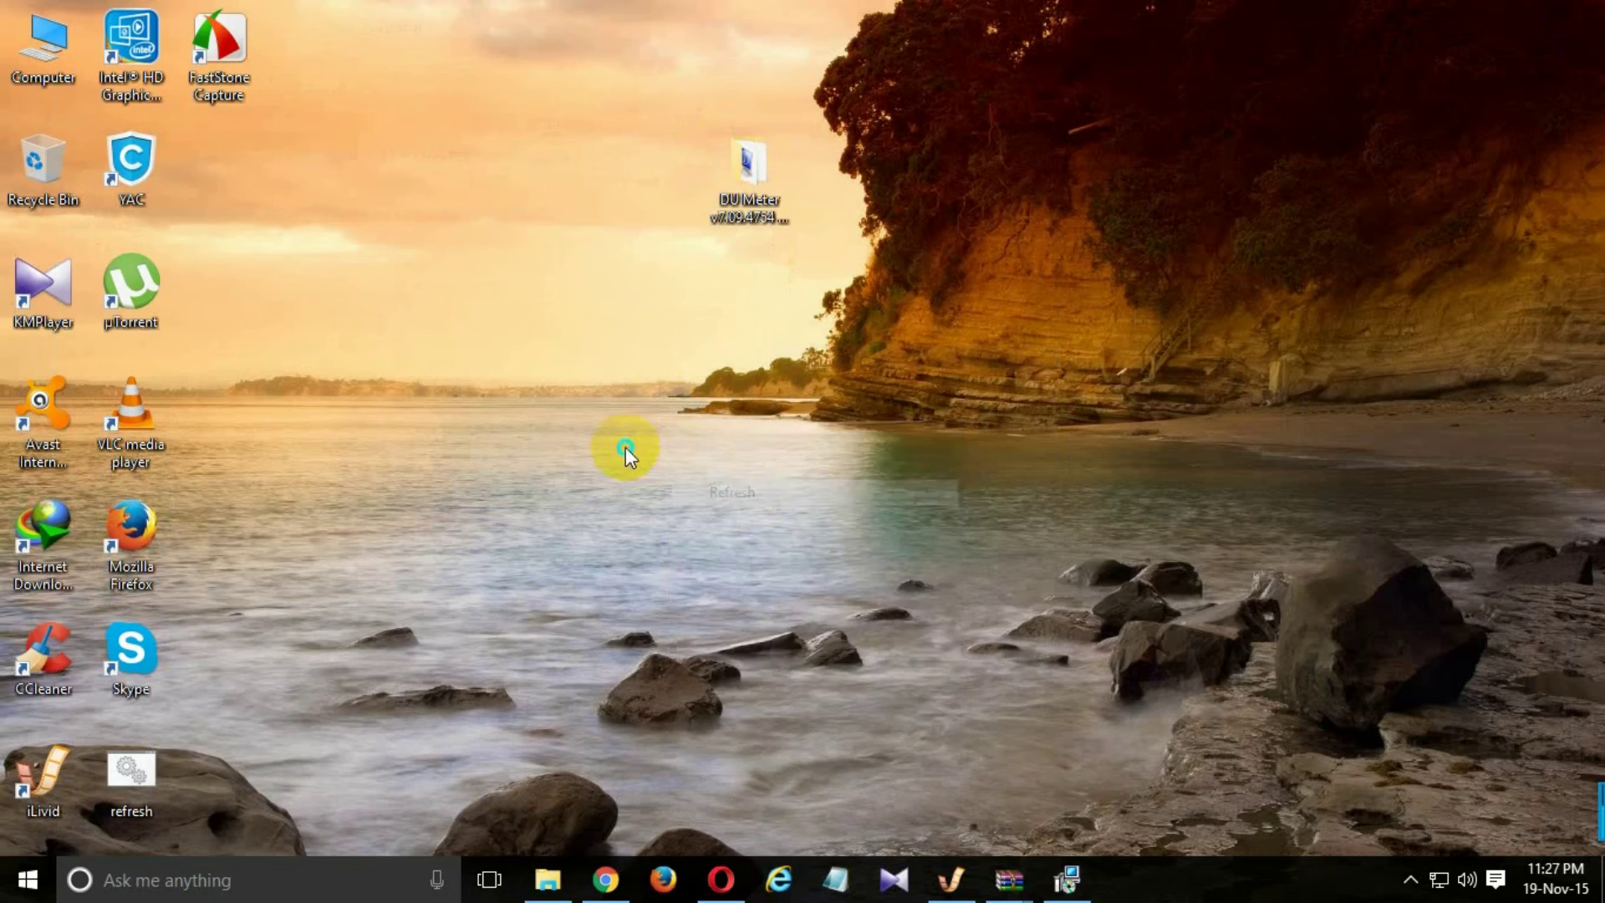
right_click(625, 448)
Accept the licence and install DU Meter to C:\Program Files (x86)\DU Meter, launching it on finish
left_click(709, 519)
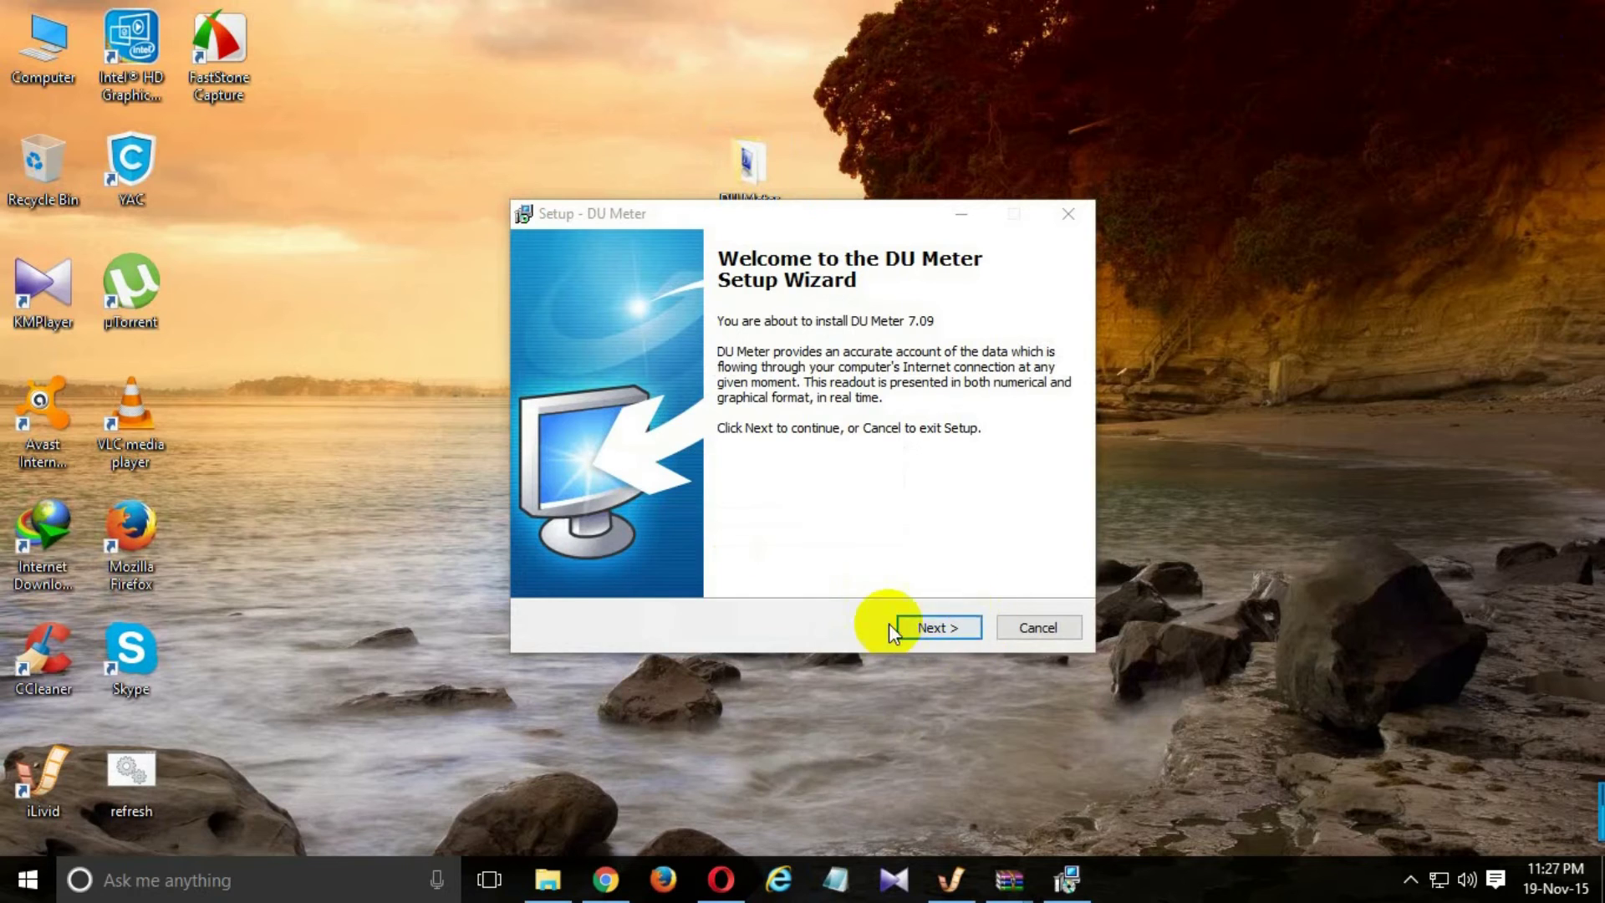
left_click(939, 627)
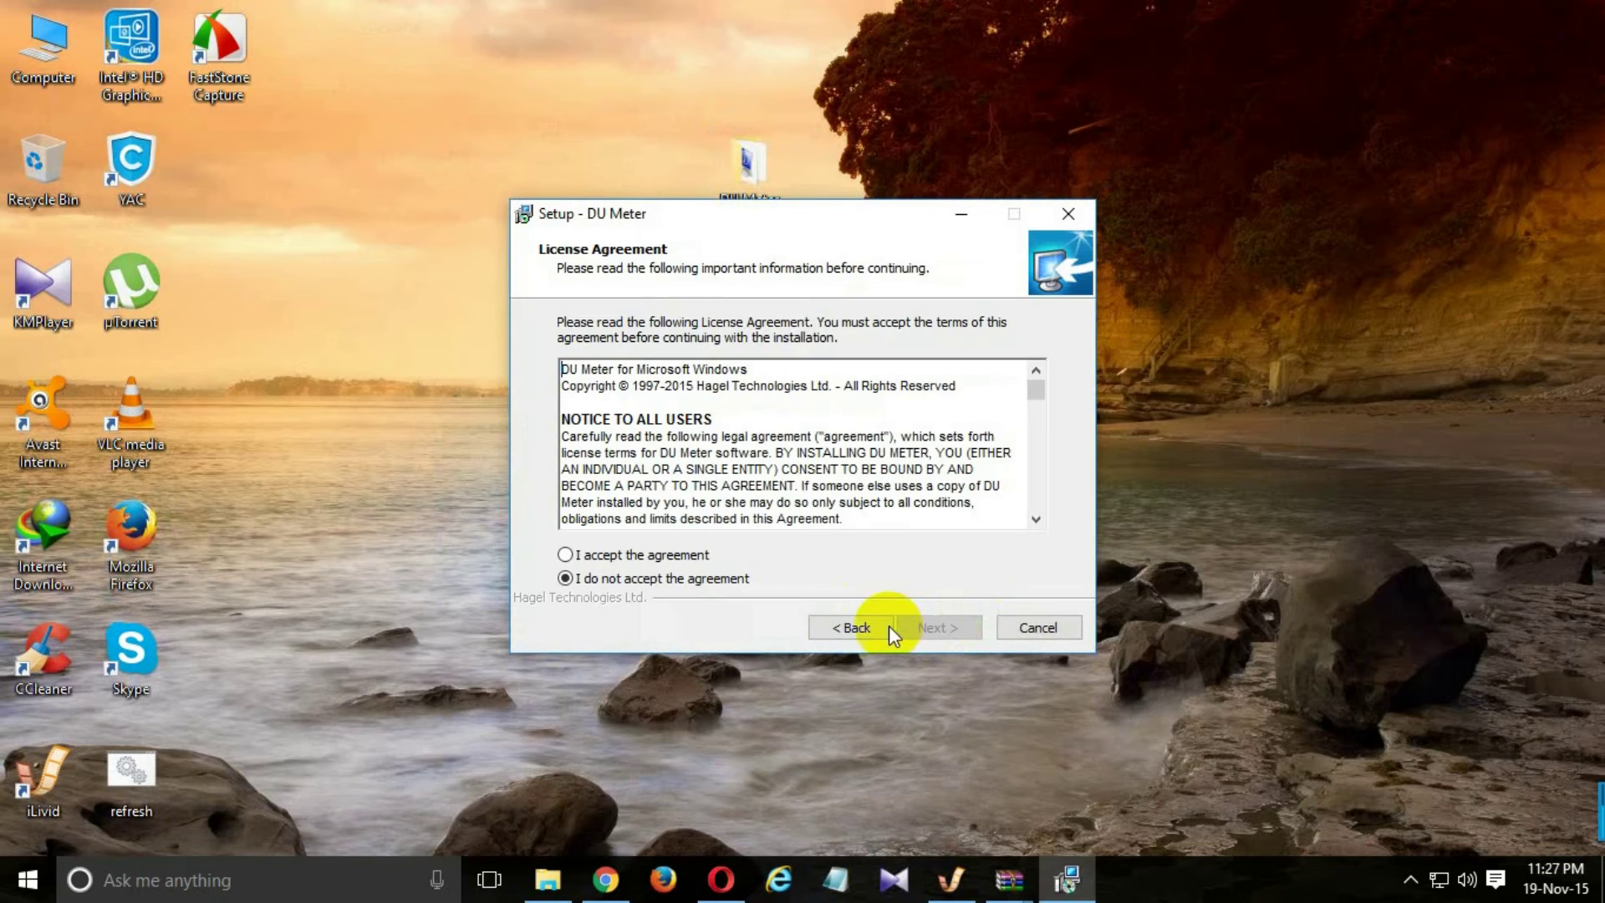
left_click(641, 555)
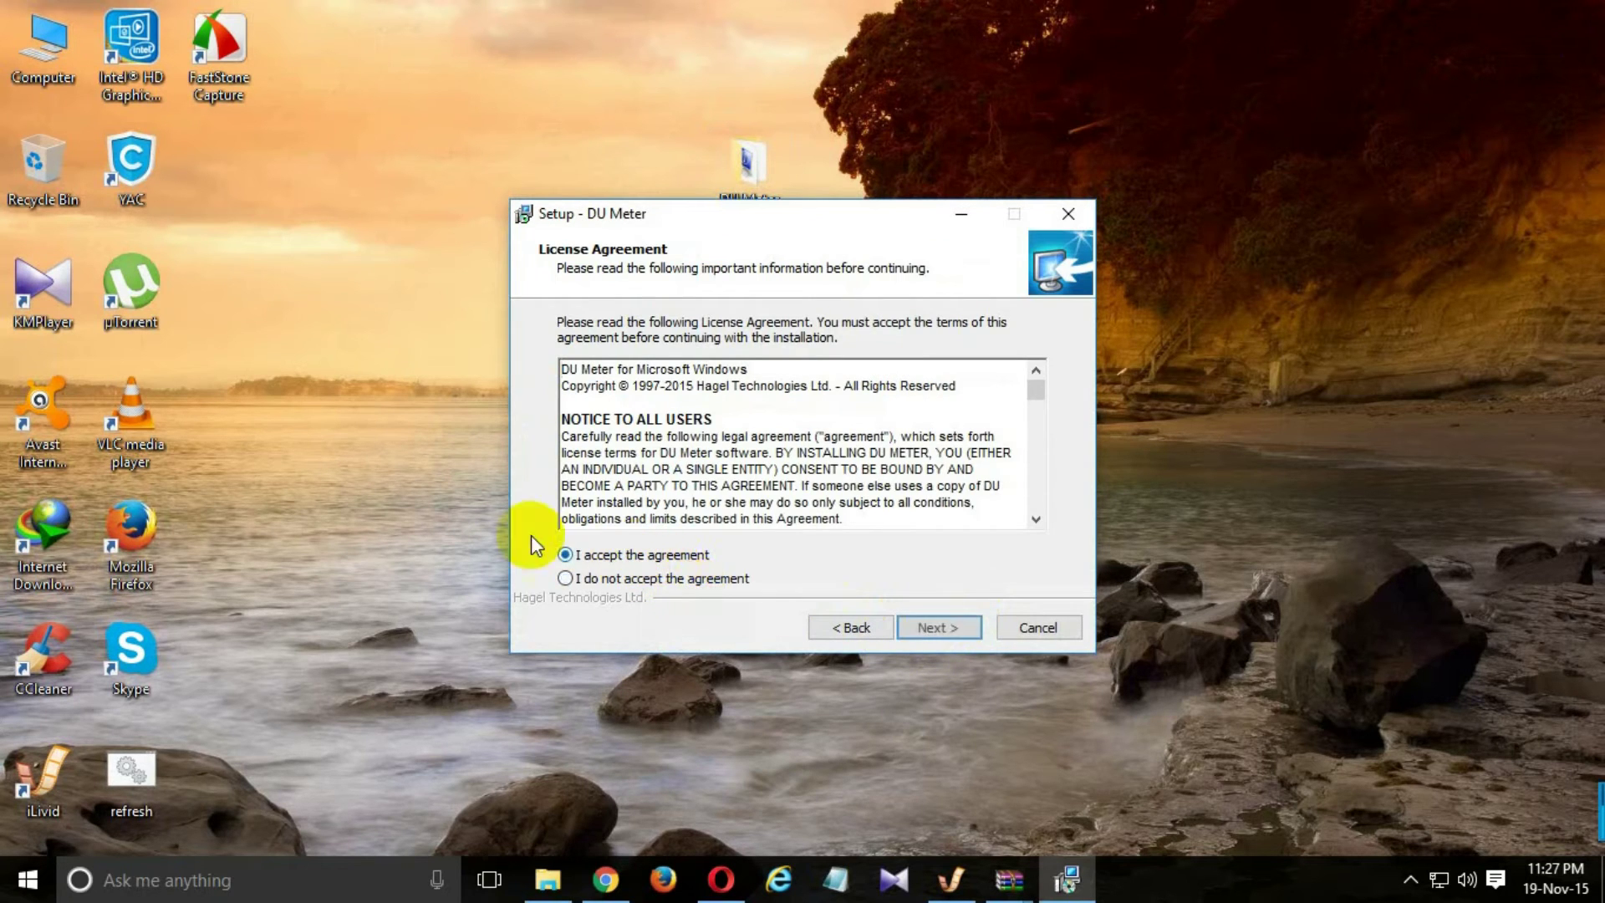
left_click(933, 627)
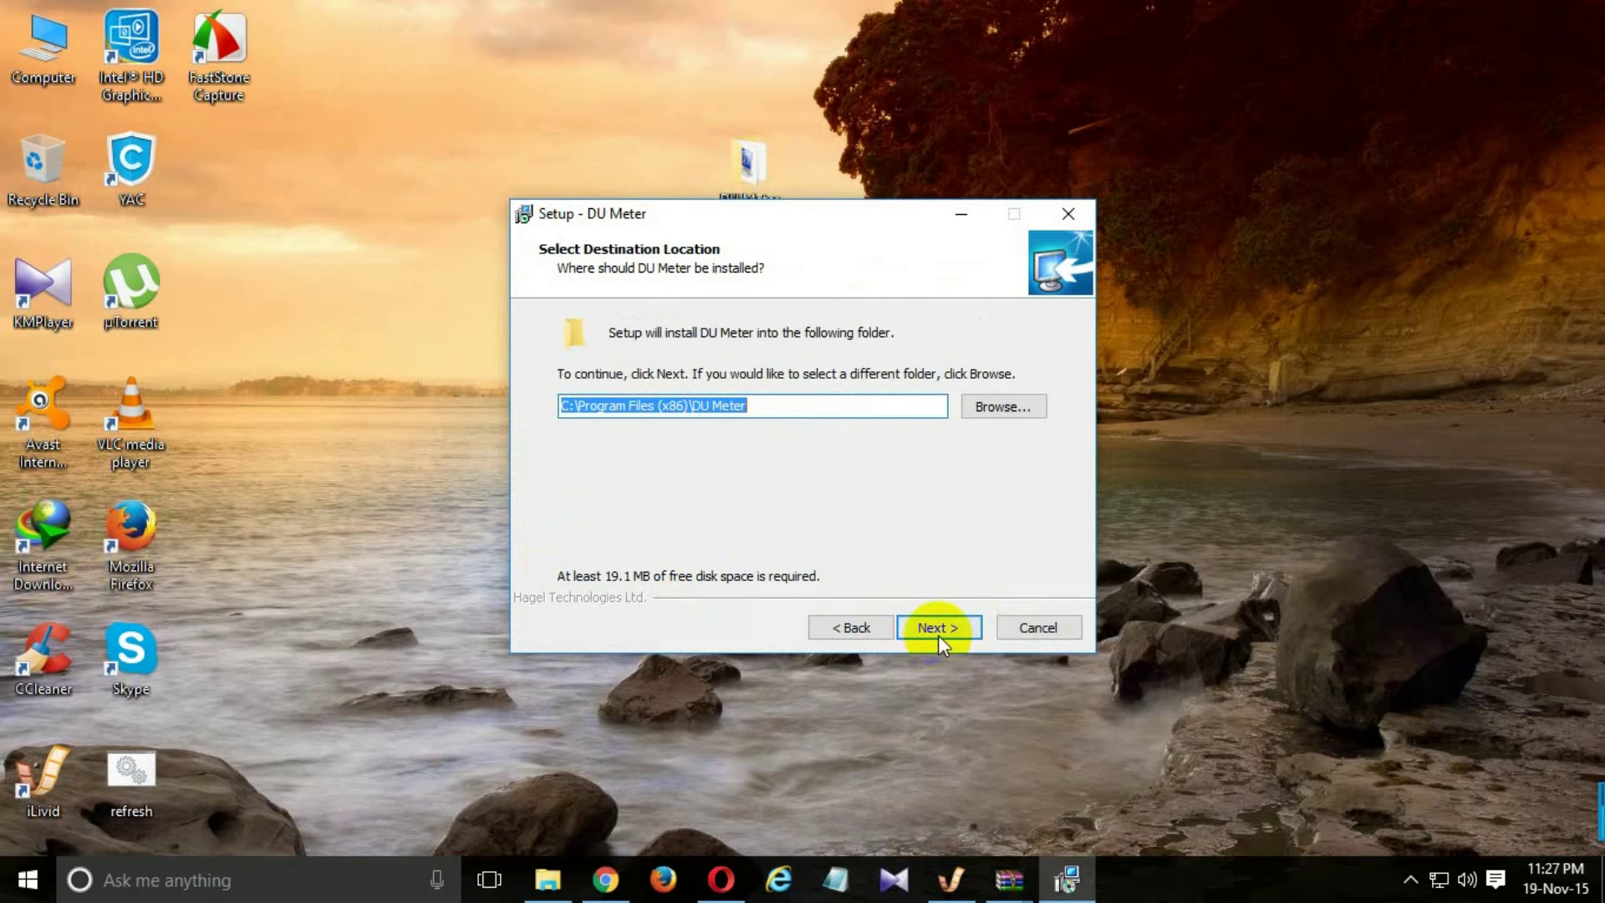
left_click(937, 629)
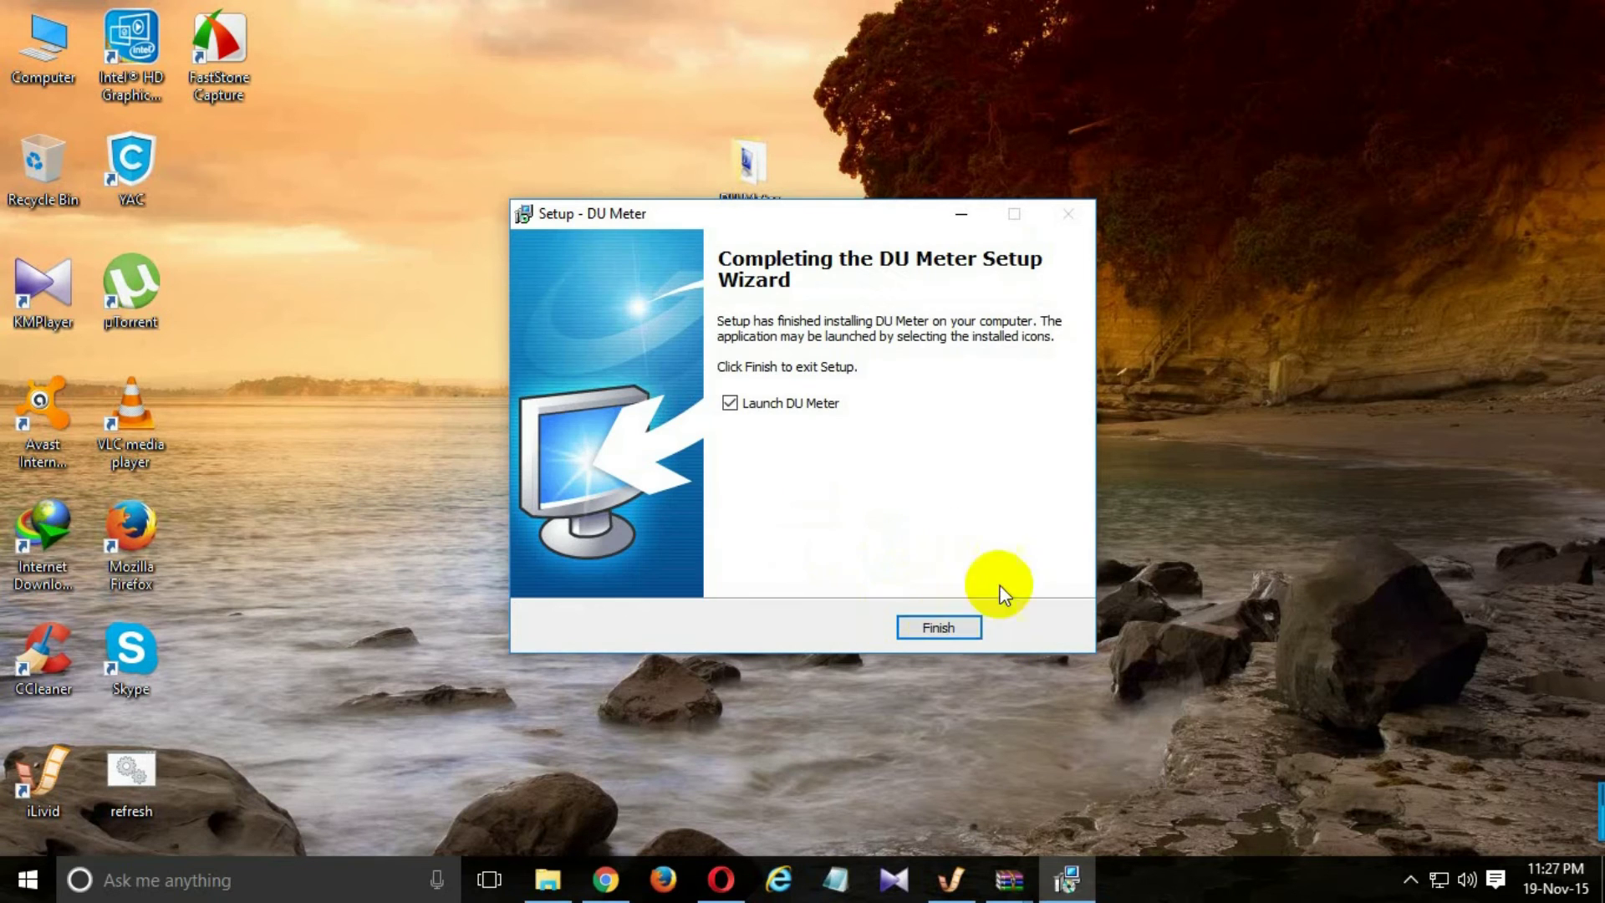
left_click(939, 627)
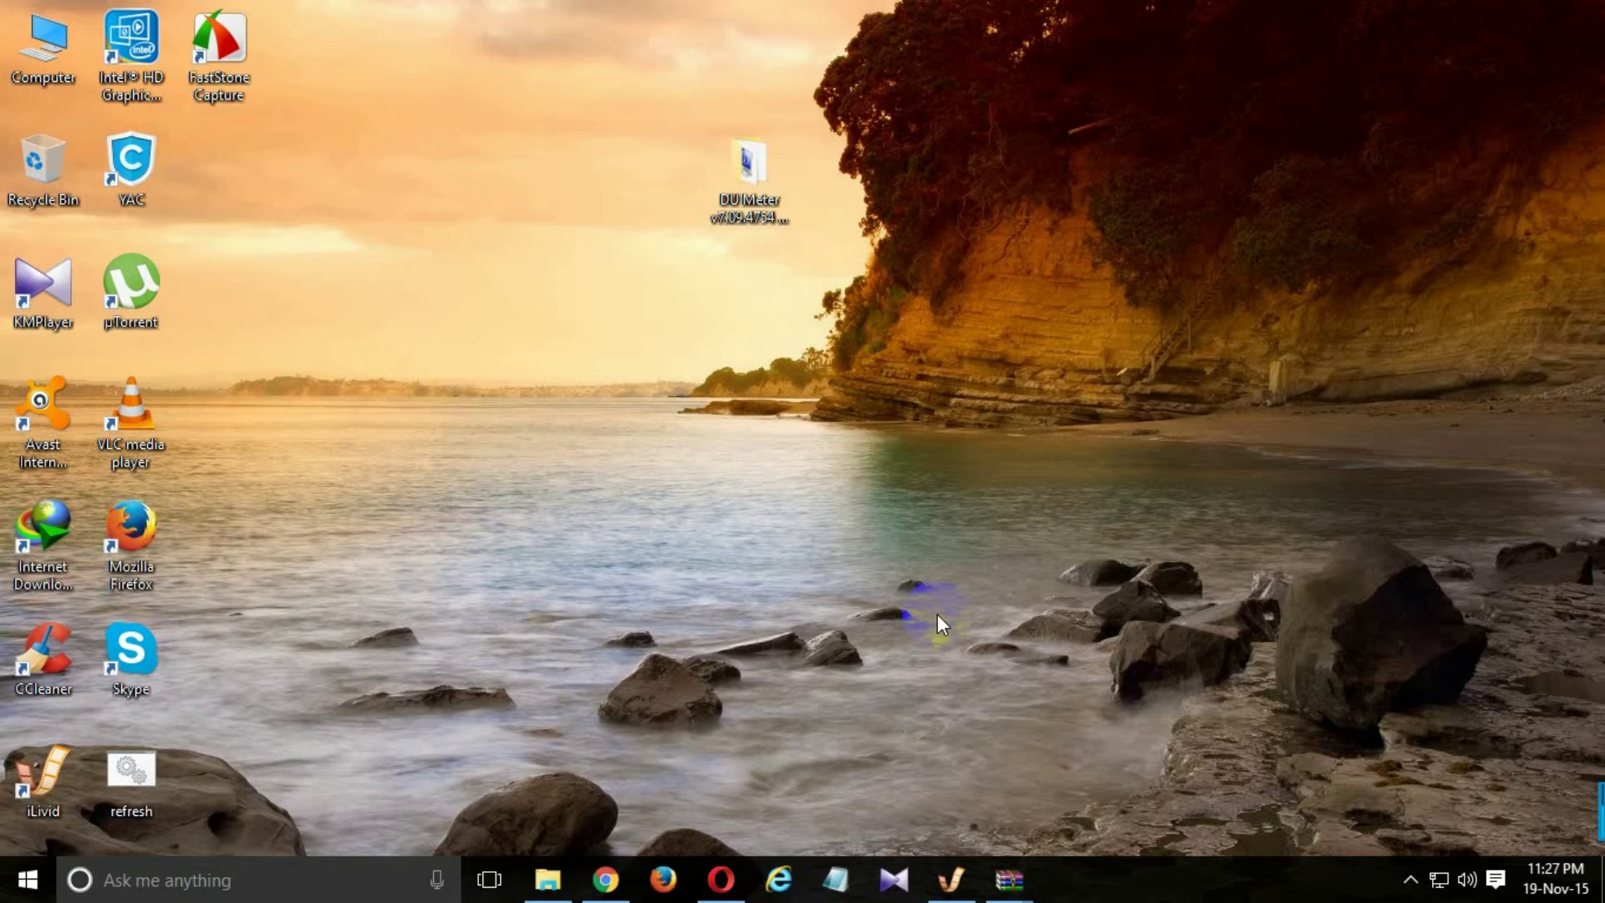
Open the DU Meter traffic monitor from the tray, move it centre-right, and open its tray menu
left_click(1411, 879)
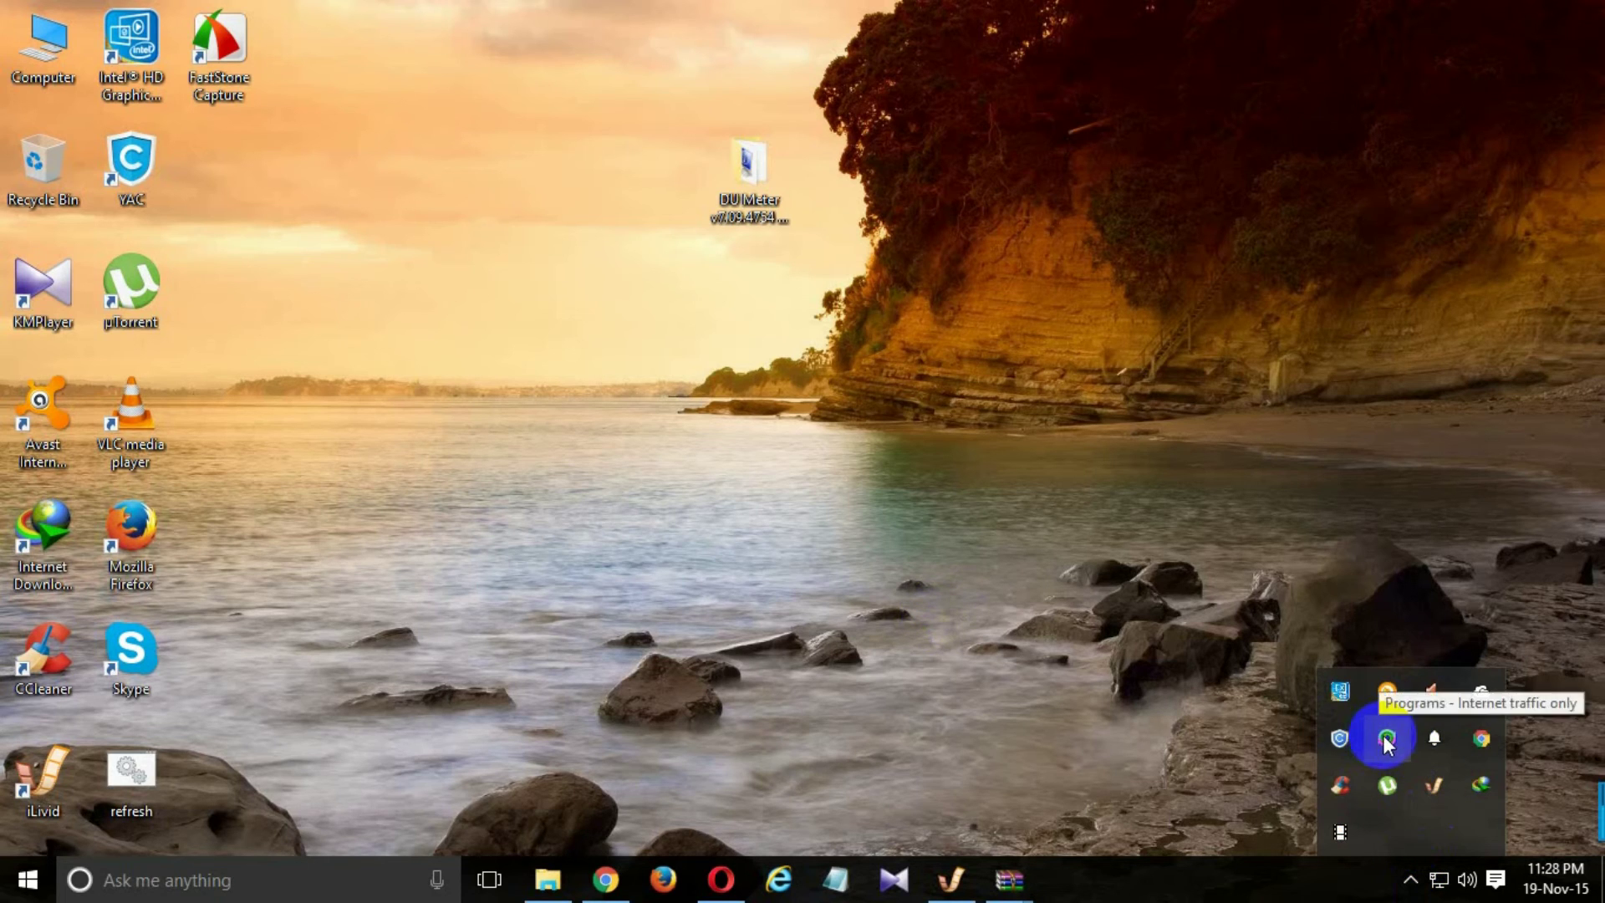
left_click(1377, 735)
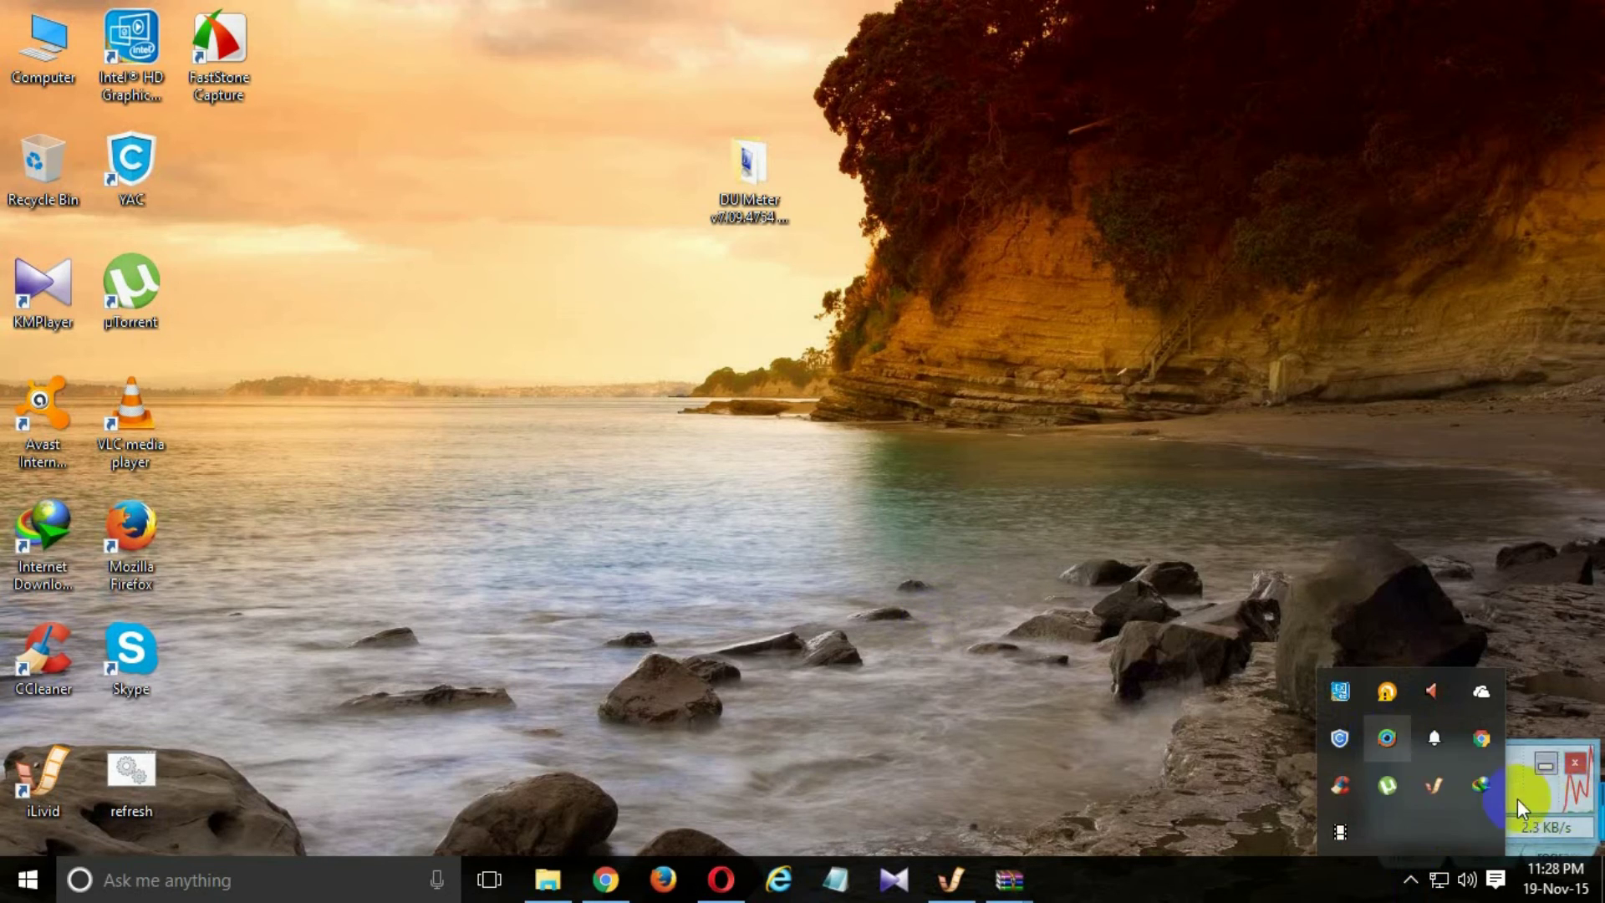
left_click_drag(1435, 817, 1030, 525)
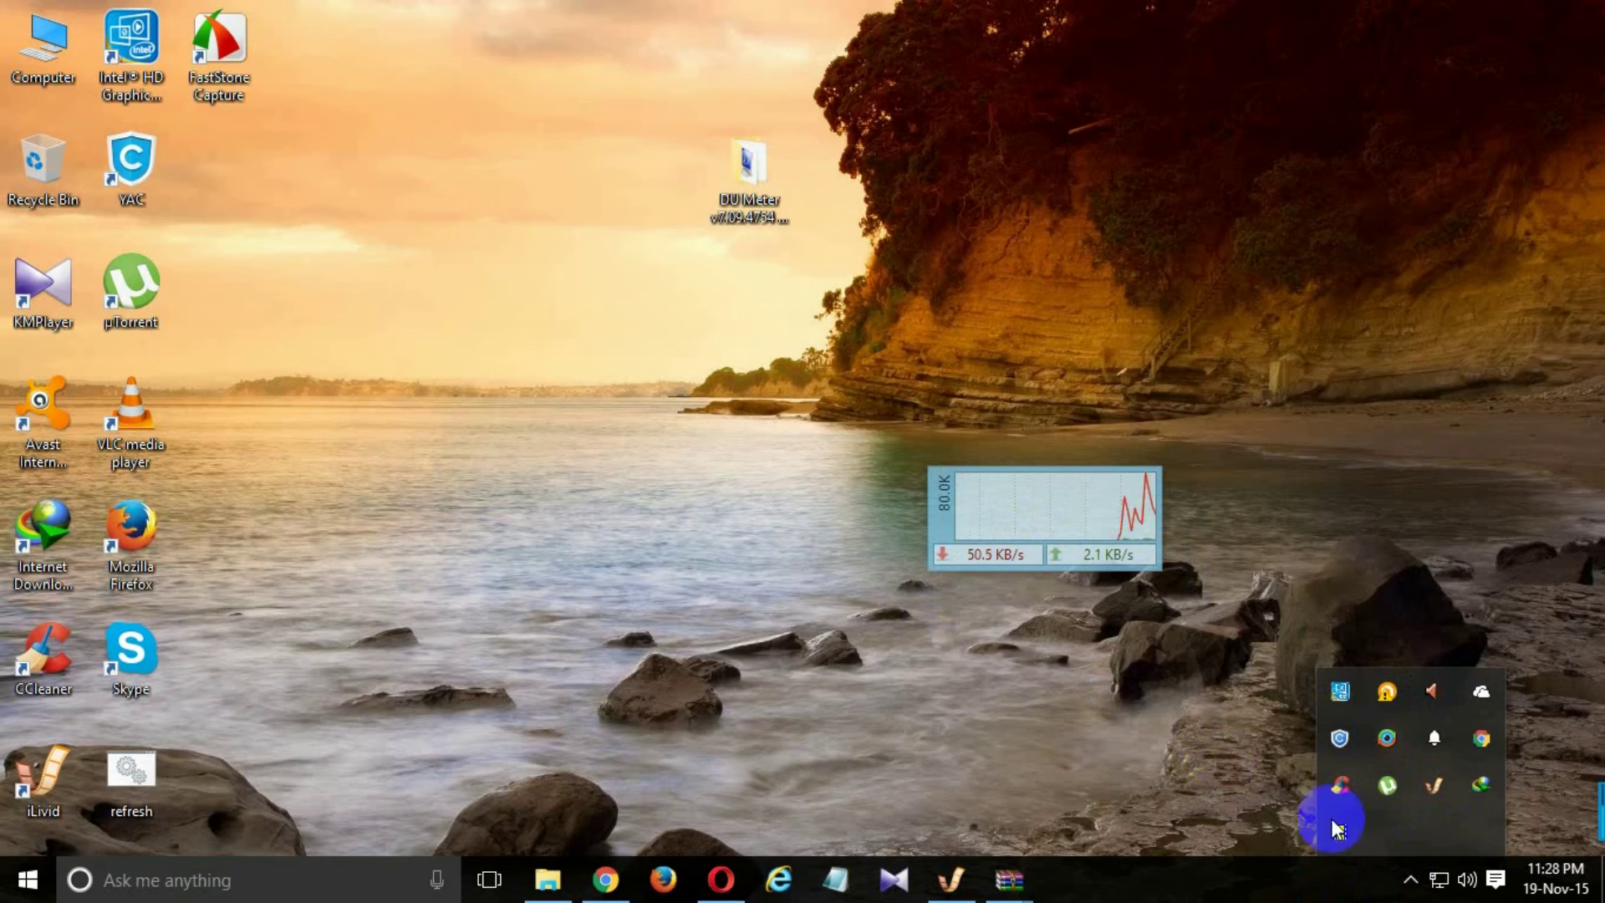
left_click(1380, 885)
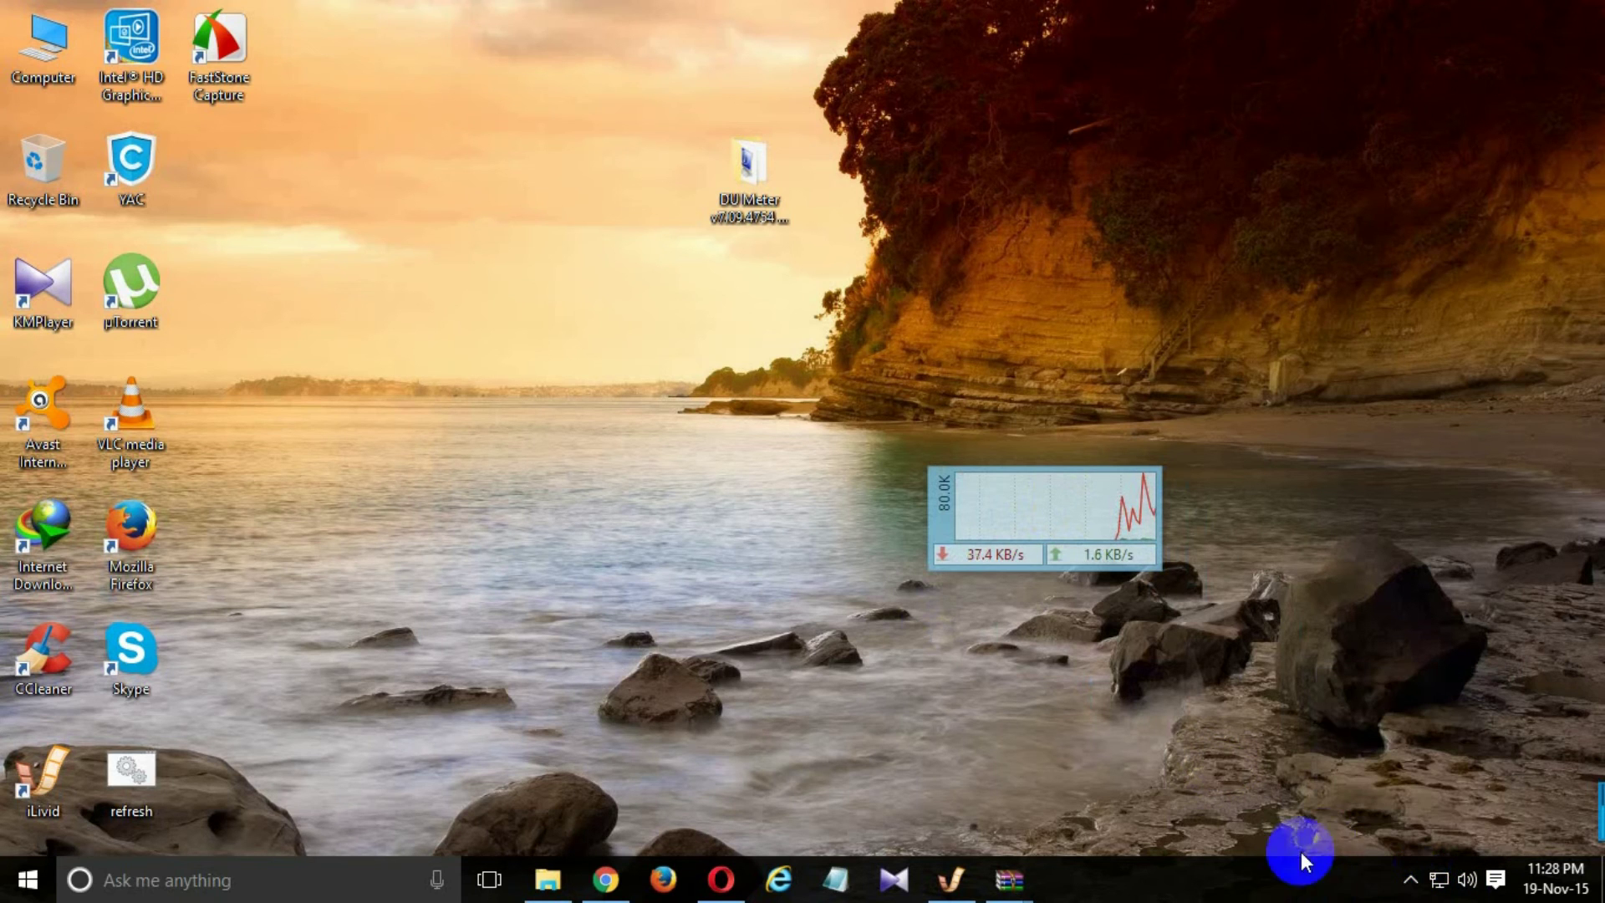
left_click(1410, 881)
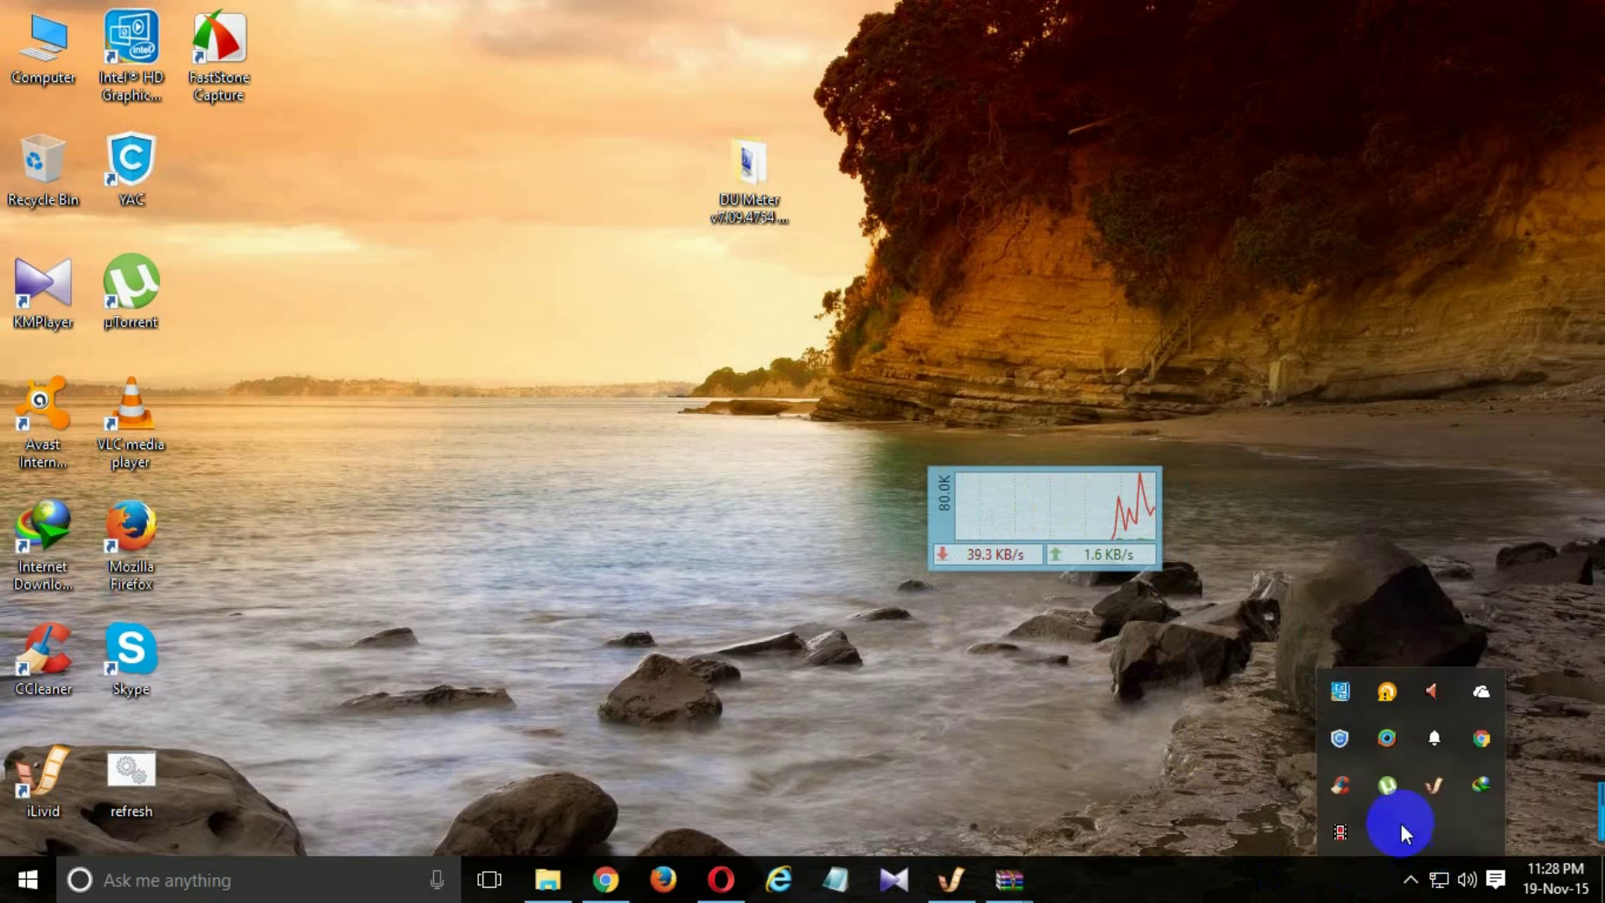
right_click(1387, 740)
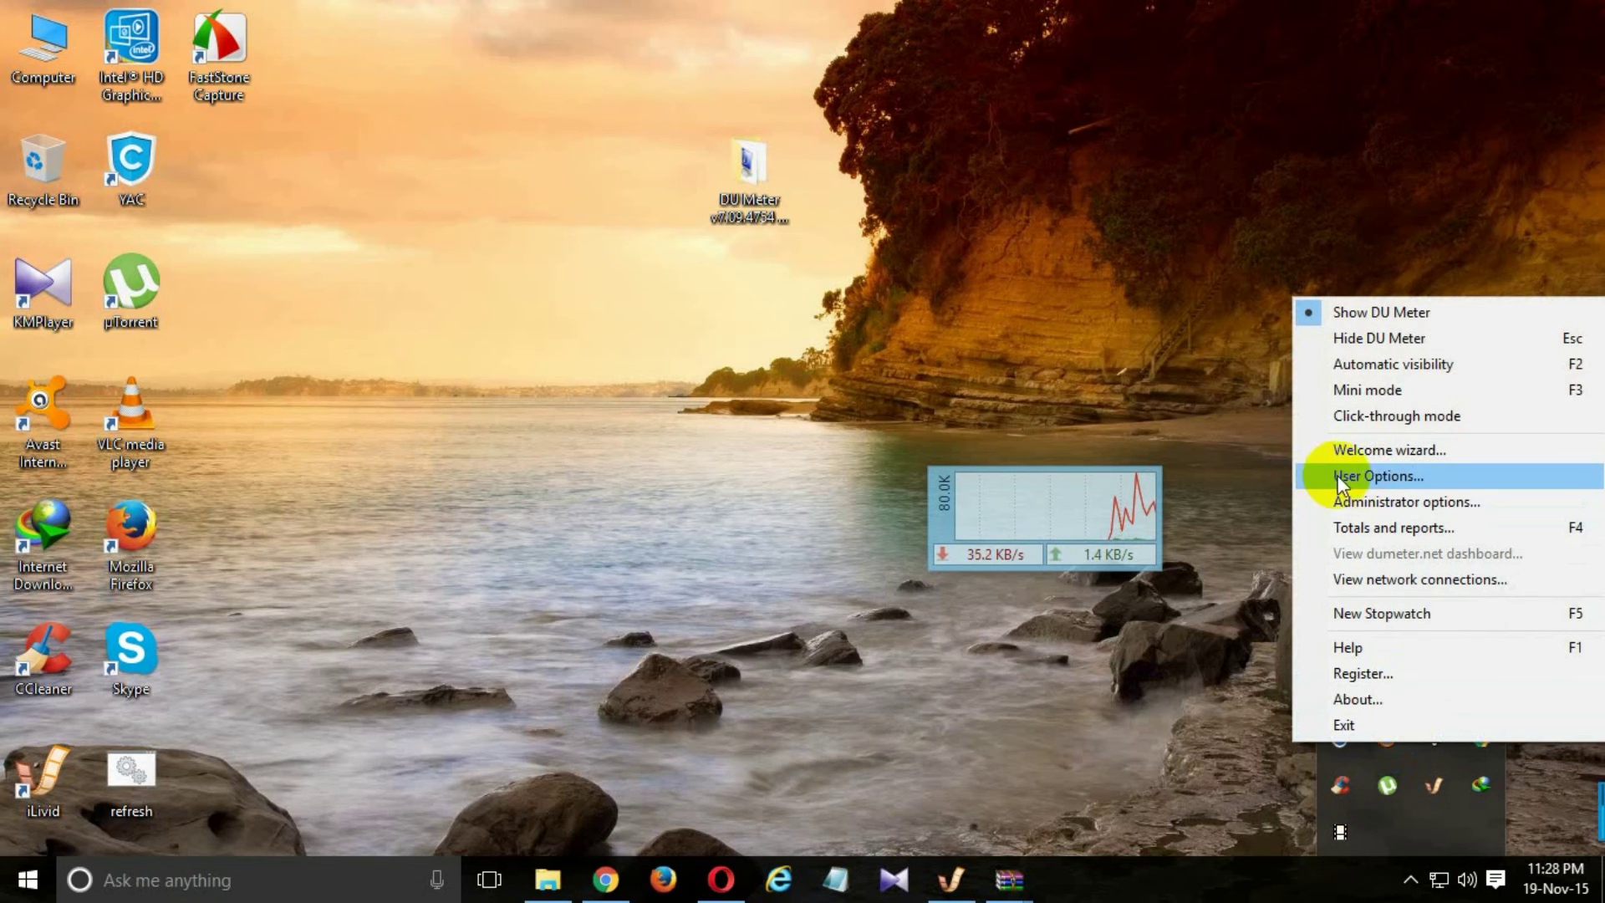
Enable 'Show taskbar band (toolbar)' in DU Meter's General options and confirm with Yes
left_click(1373, 478)
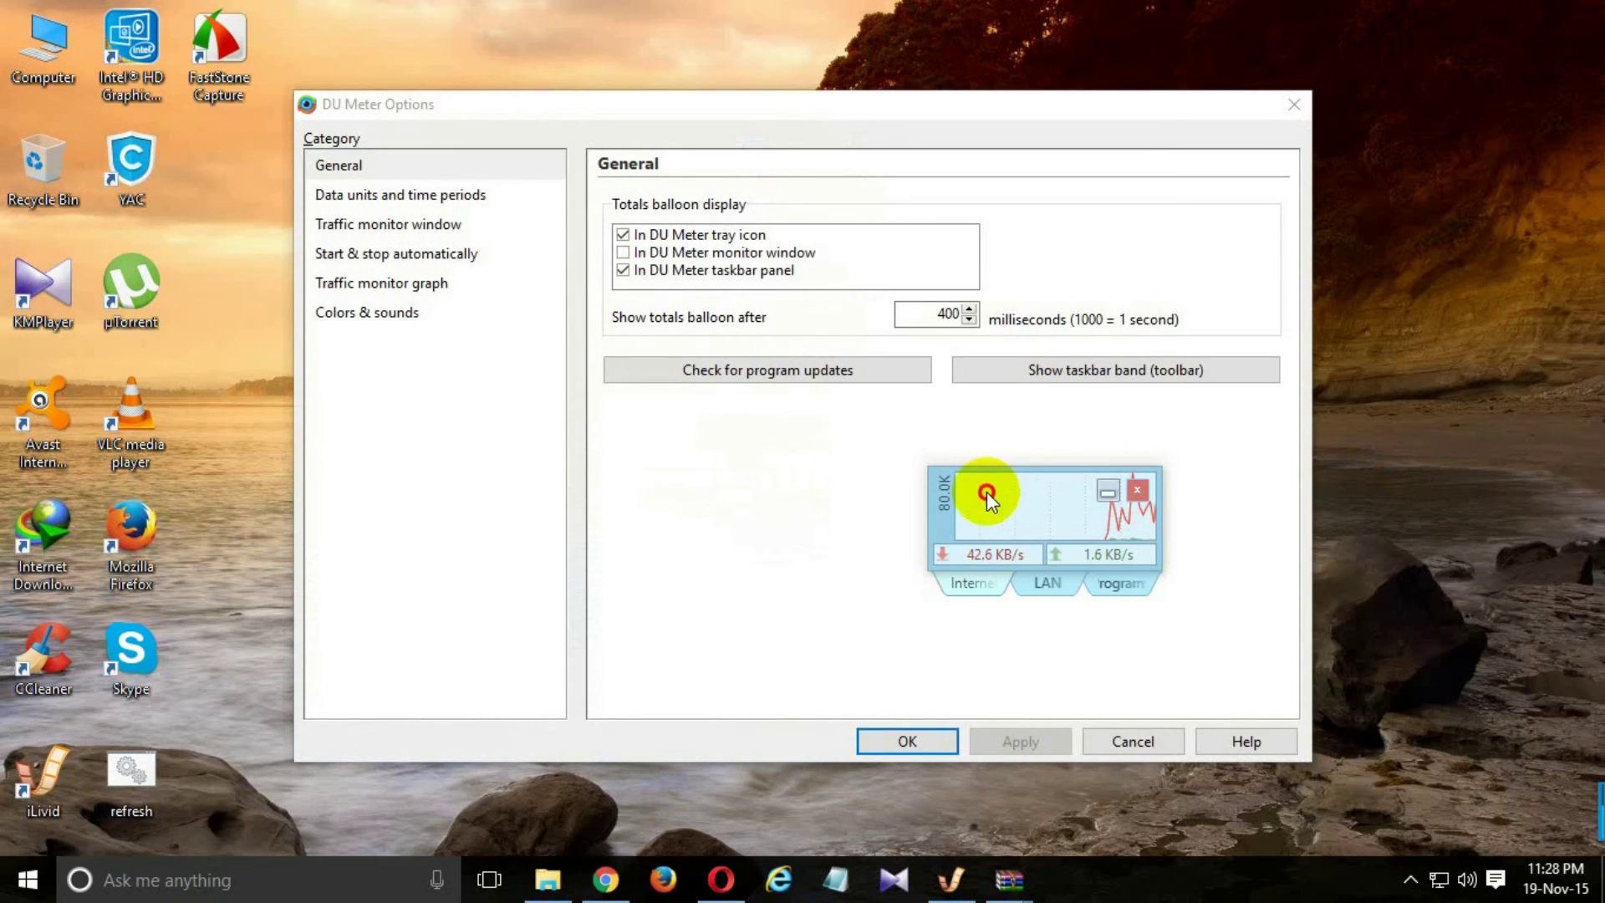
left_click_drag(986, 491, 1493, 488)
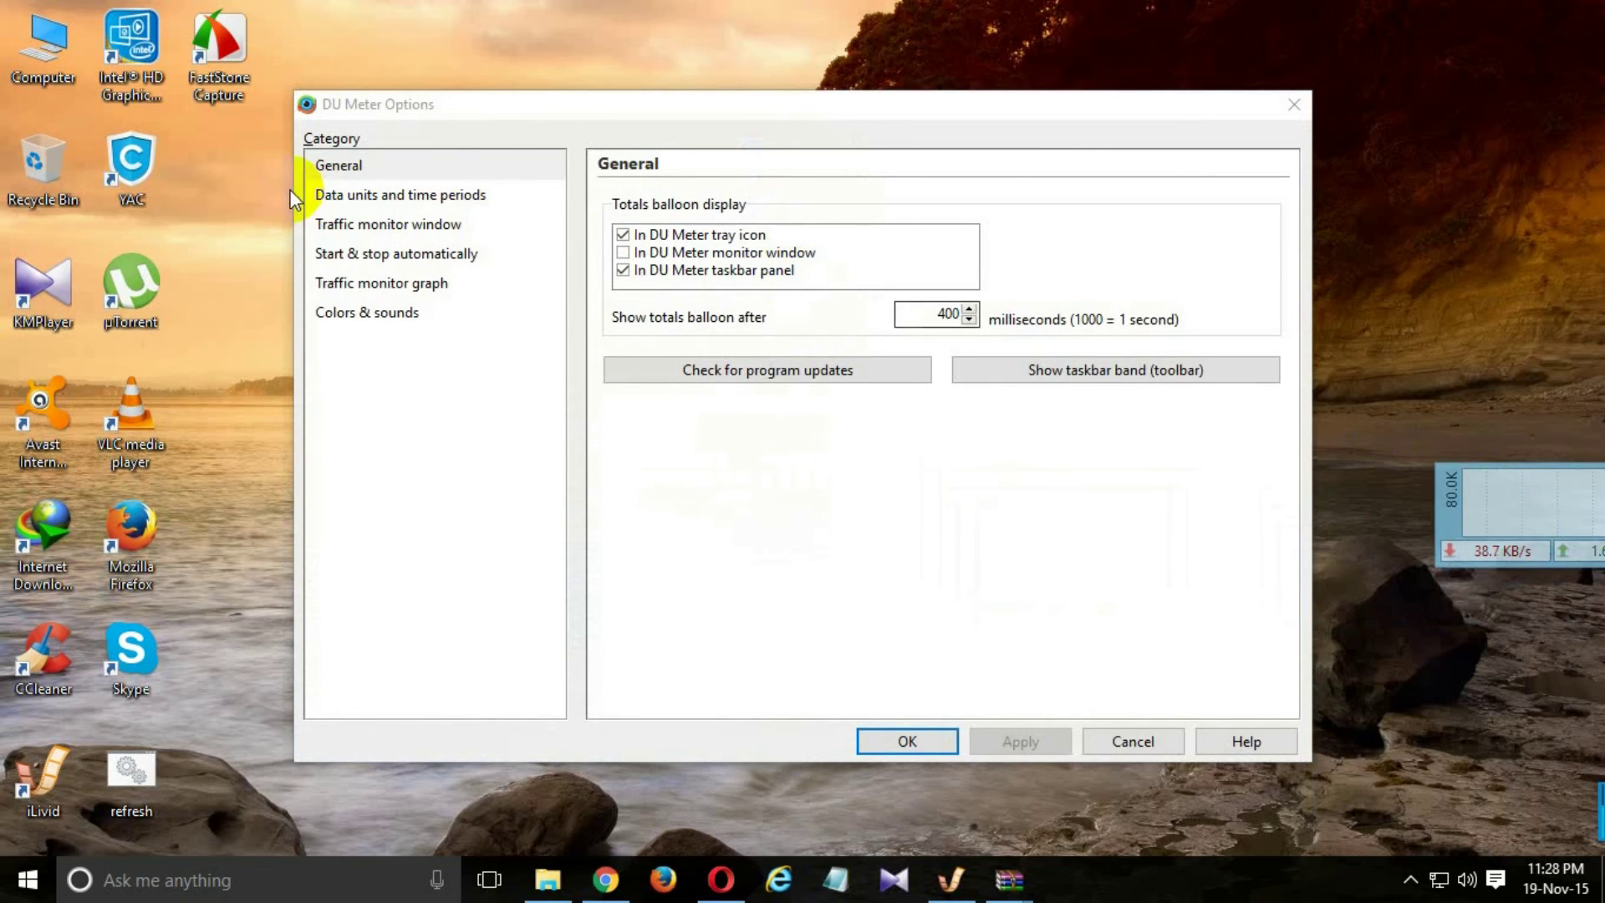
left_click(345, 166)
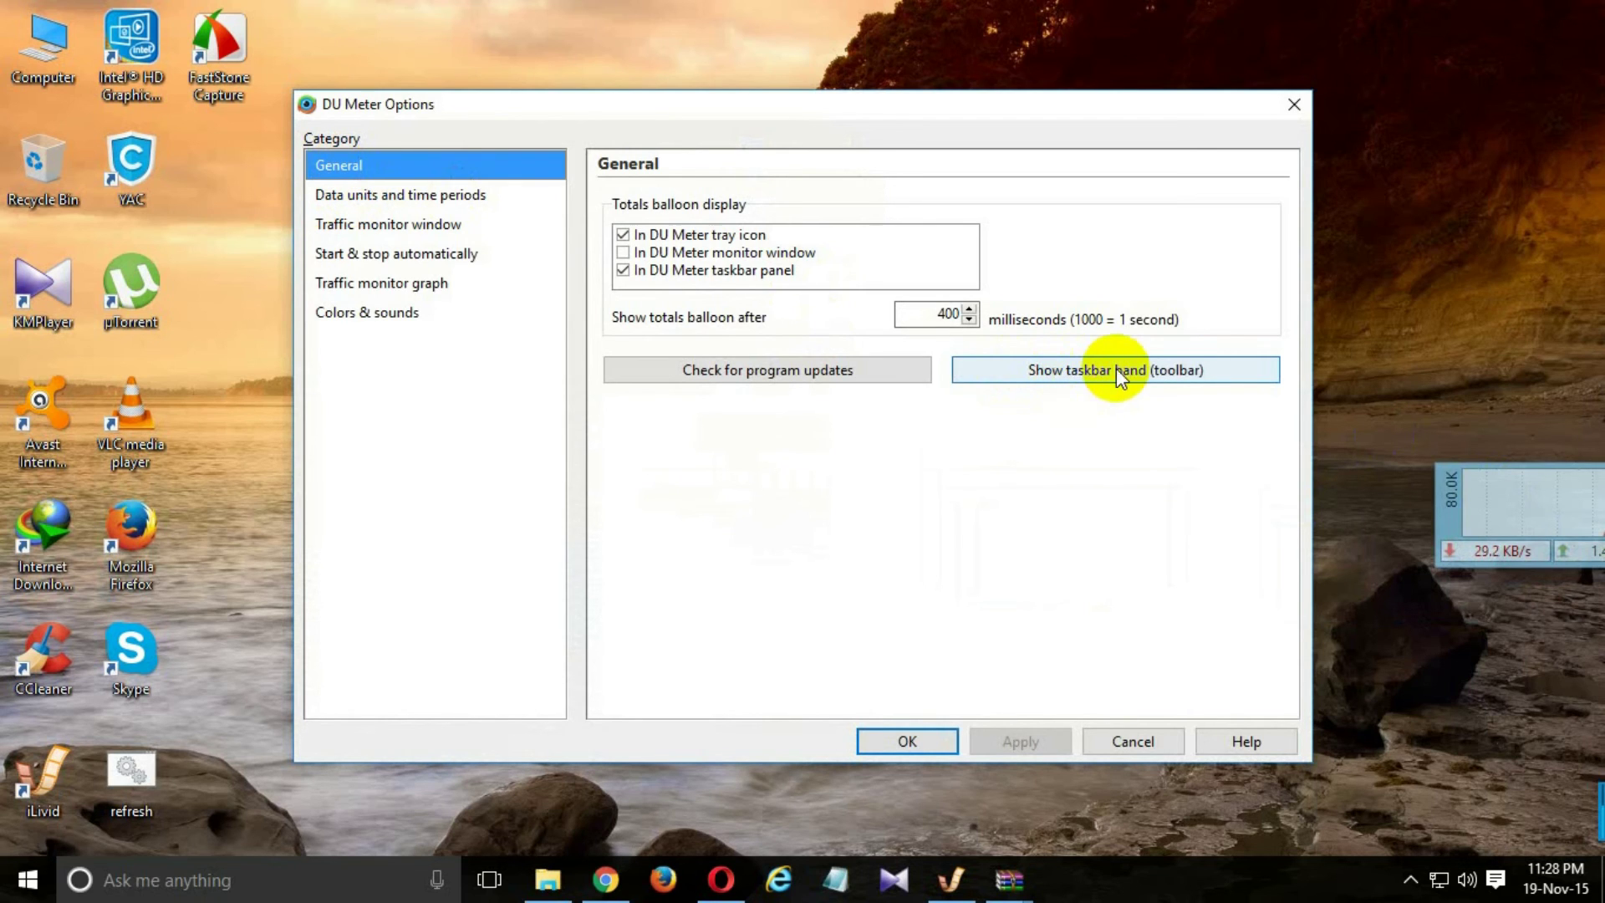
left_click(1166, 371)
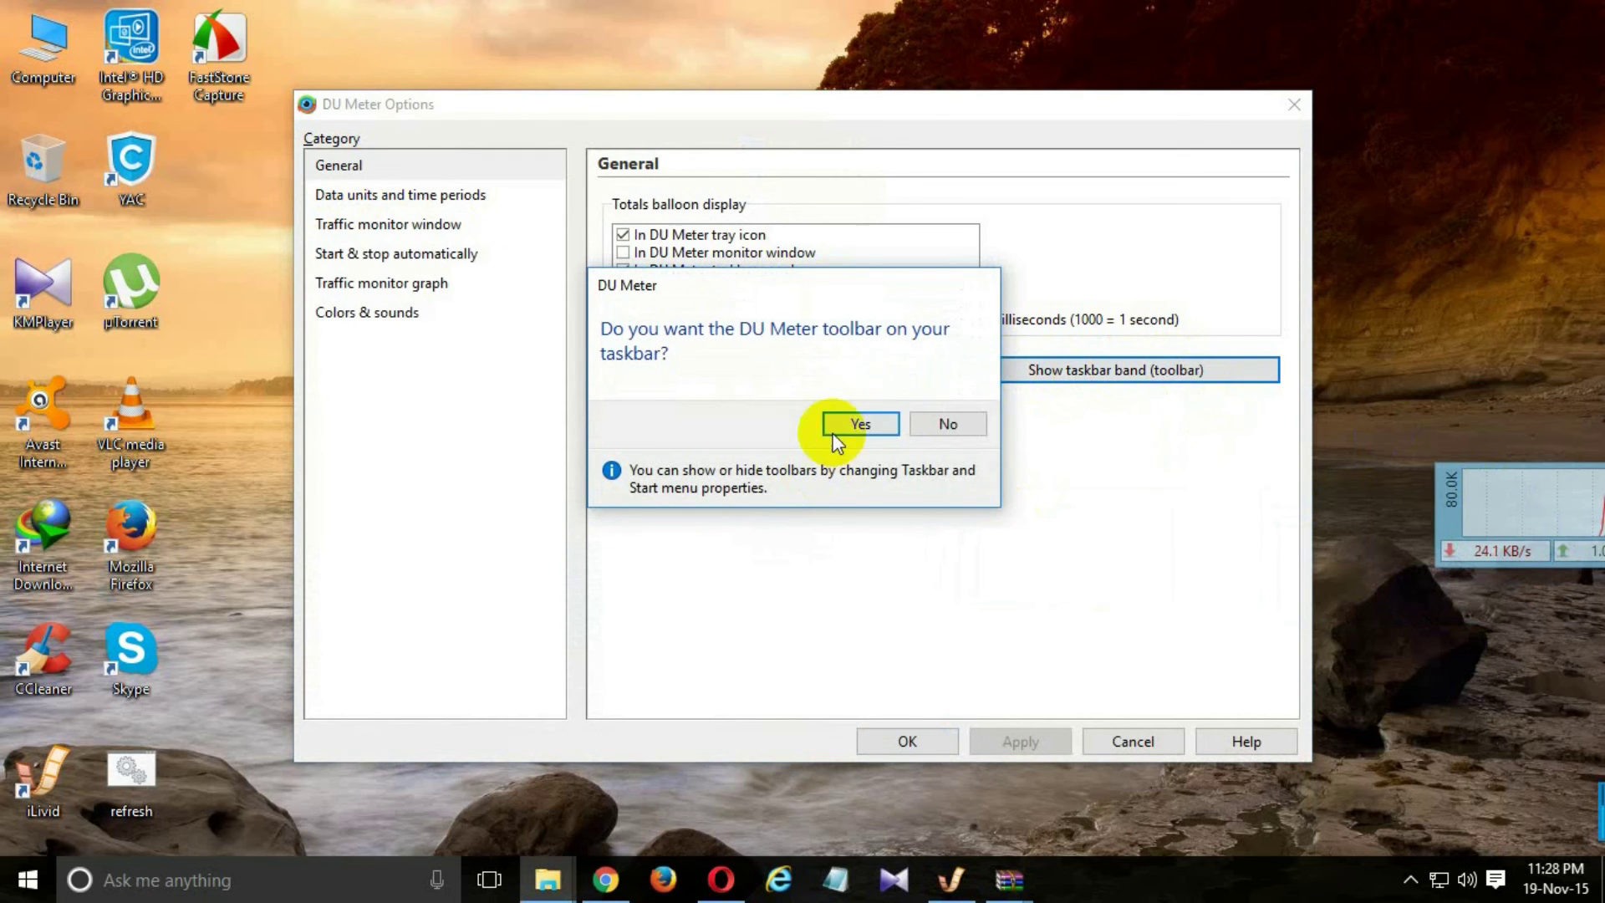
left_click(858, 426)
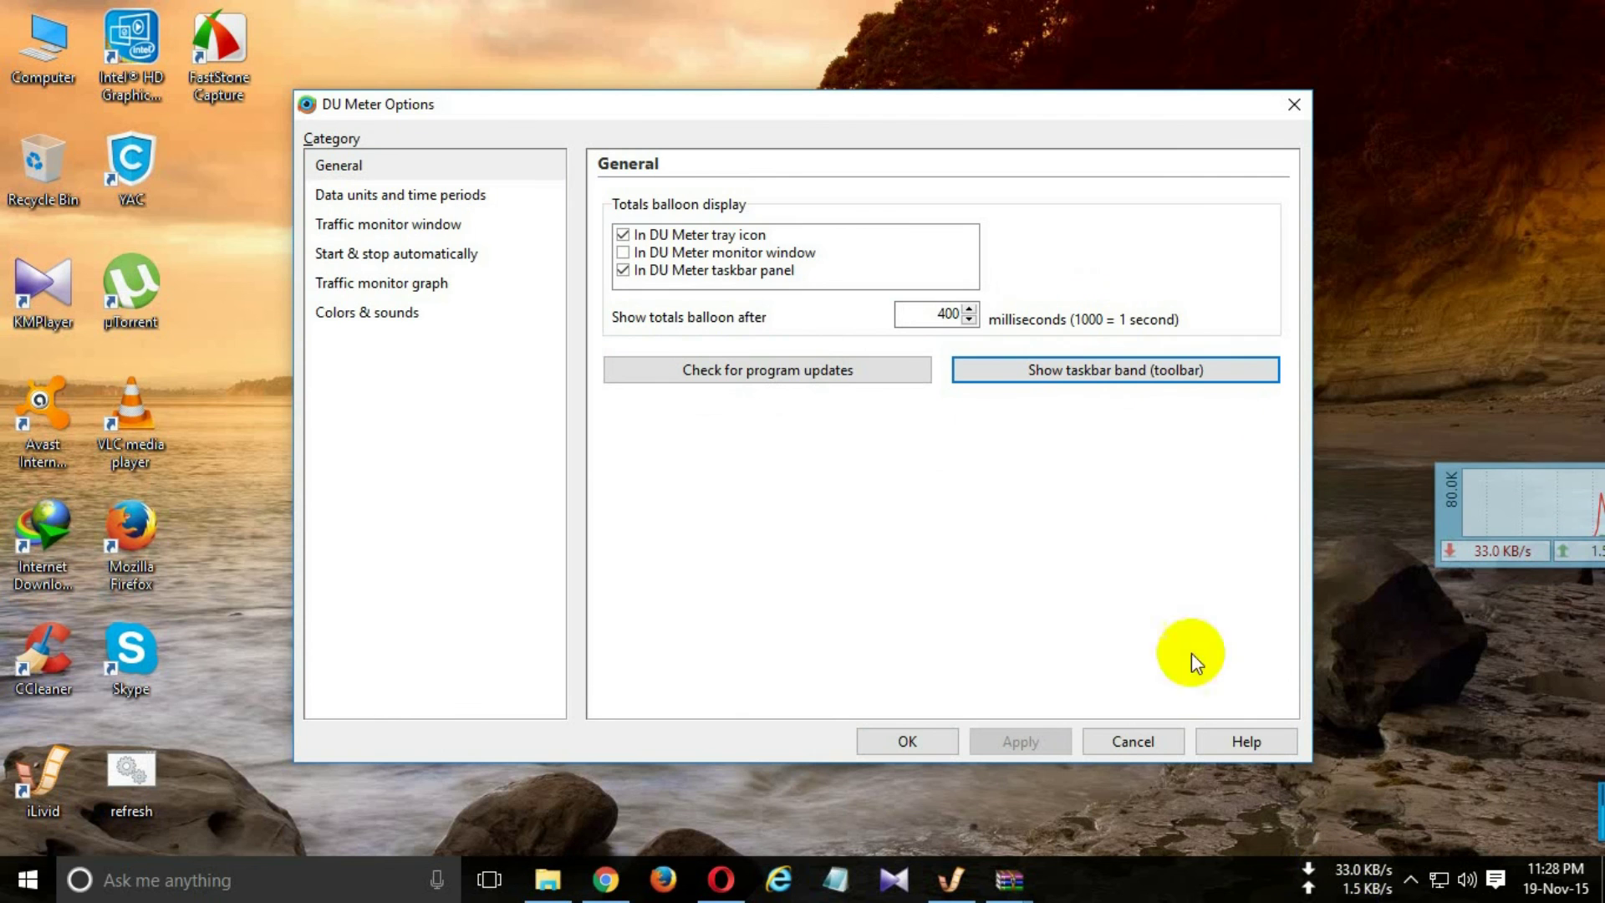
Close Options, switch the traffic monitor to compact mode, and place the bar near the top right
left_click(1294, 105)
left_click_drag(1563, 524, 1279, 505)
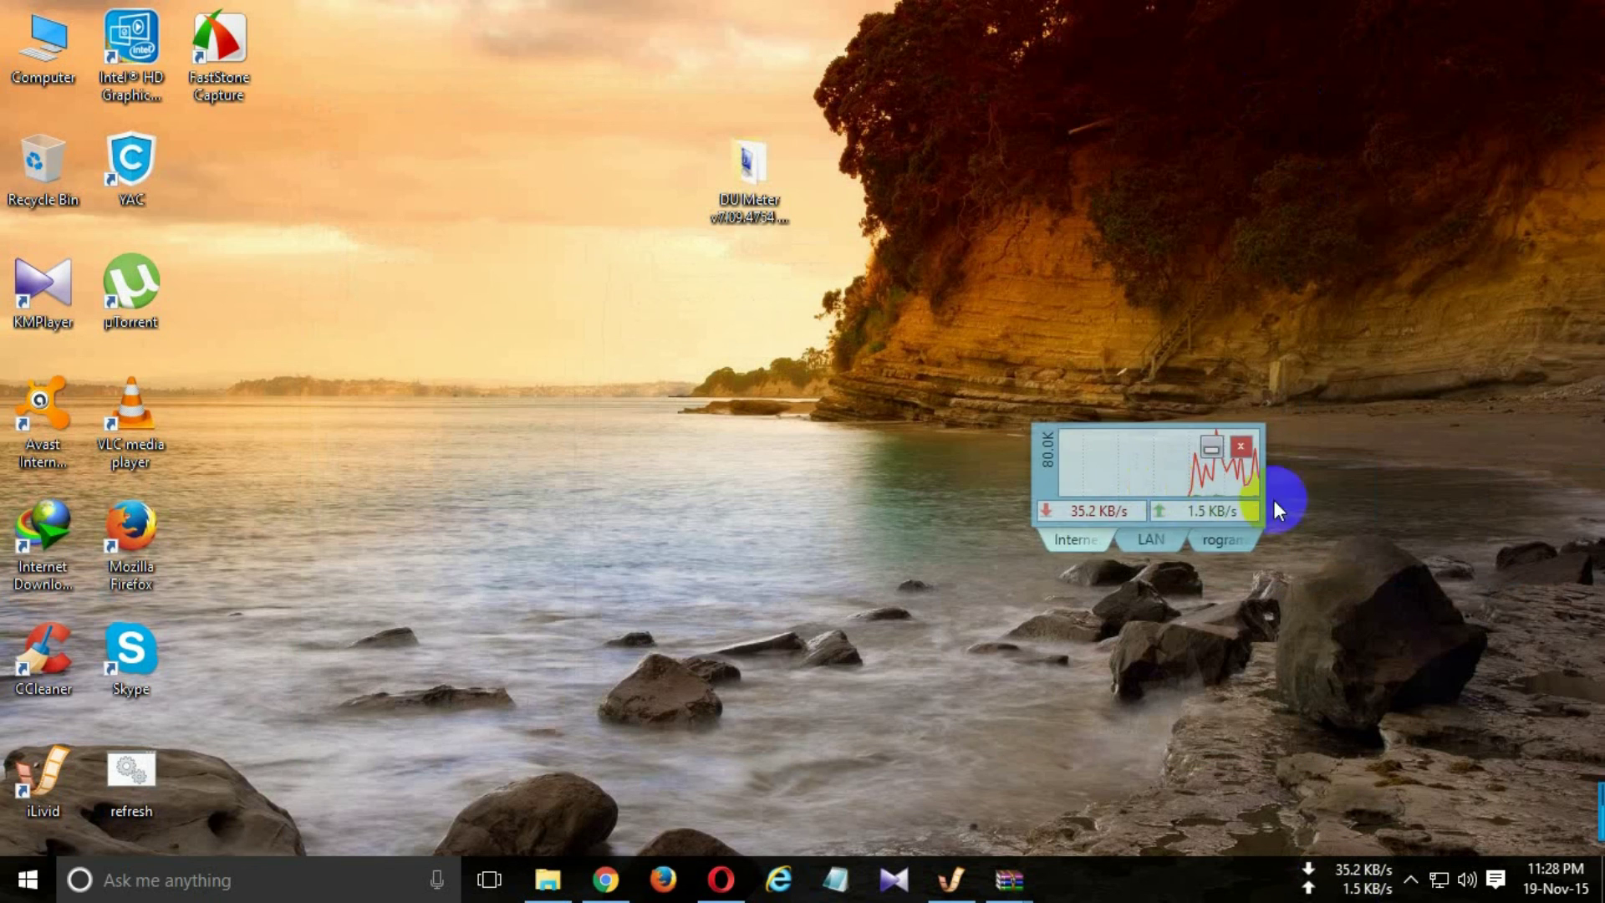
left_click_drag(1128, 458, 939, 318)
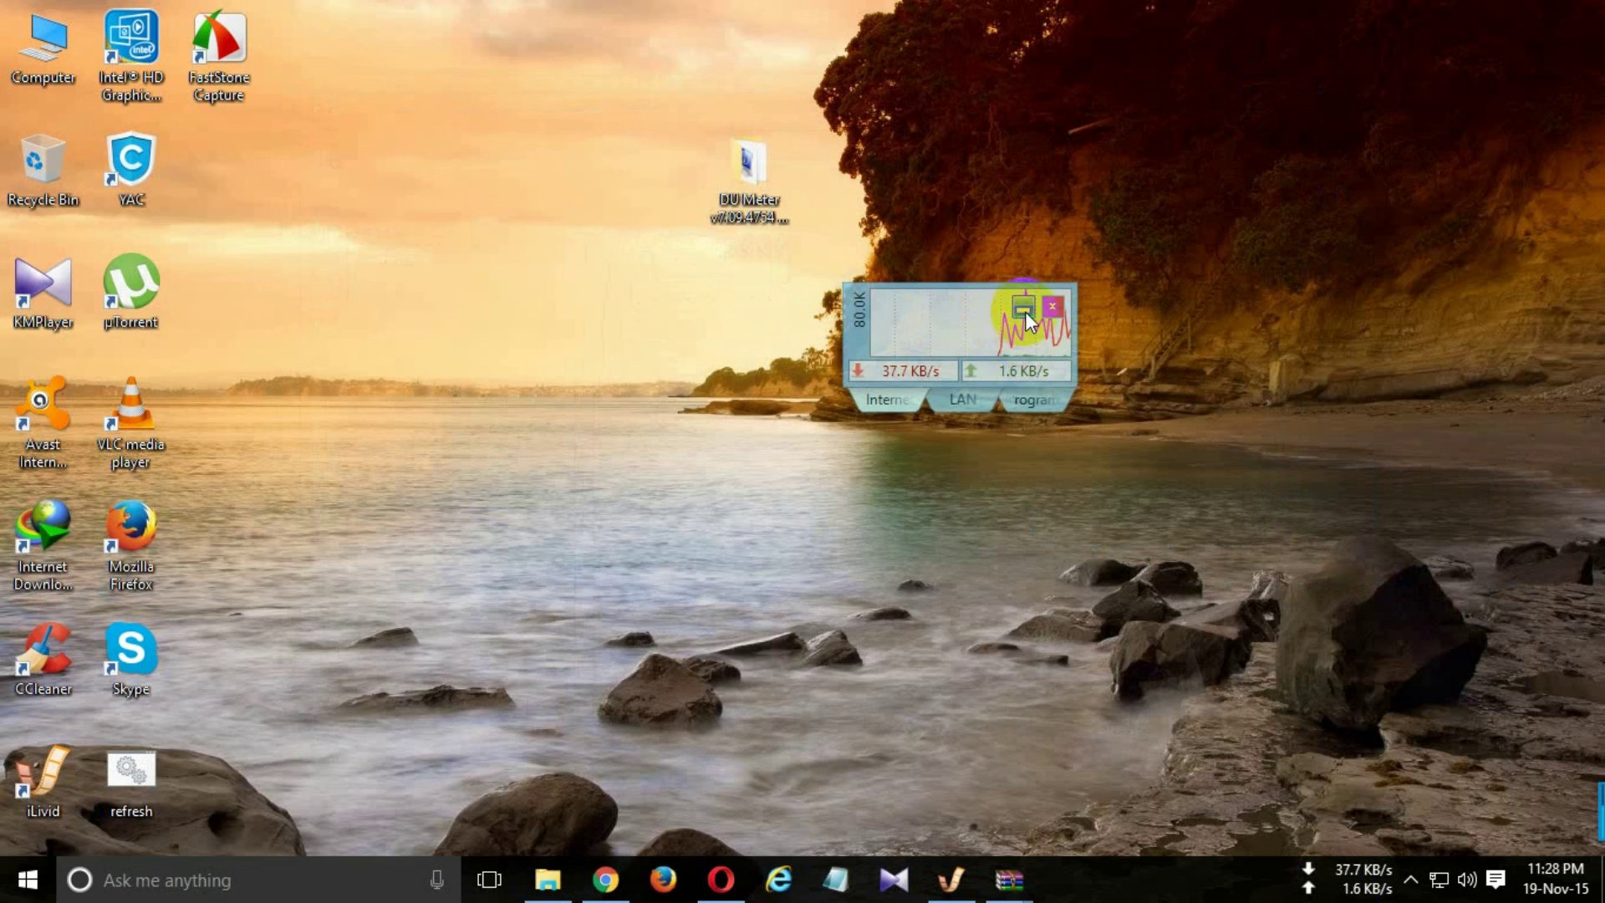
left_click(1025, 311)
left_click_drag(799, 12, 1388, 184)
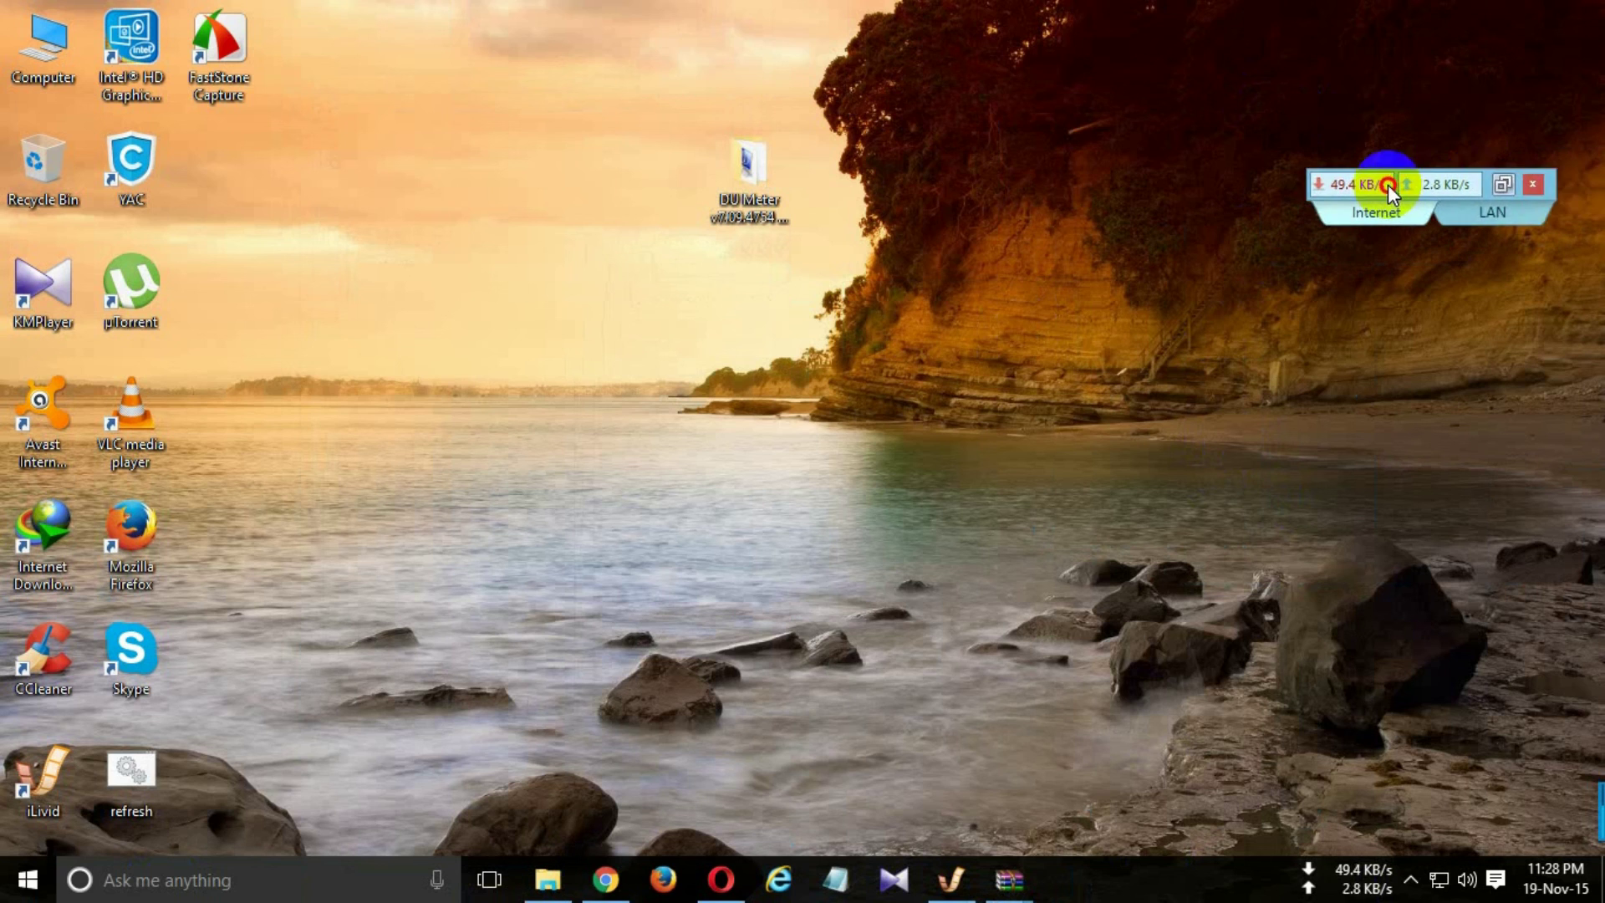